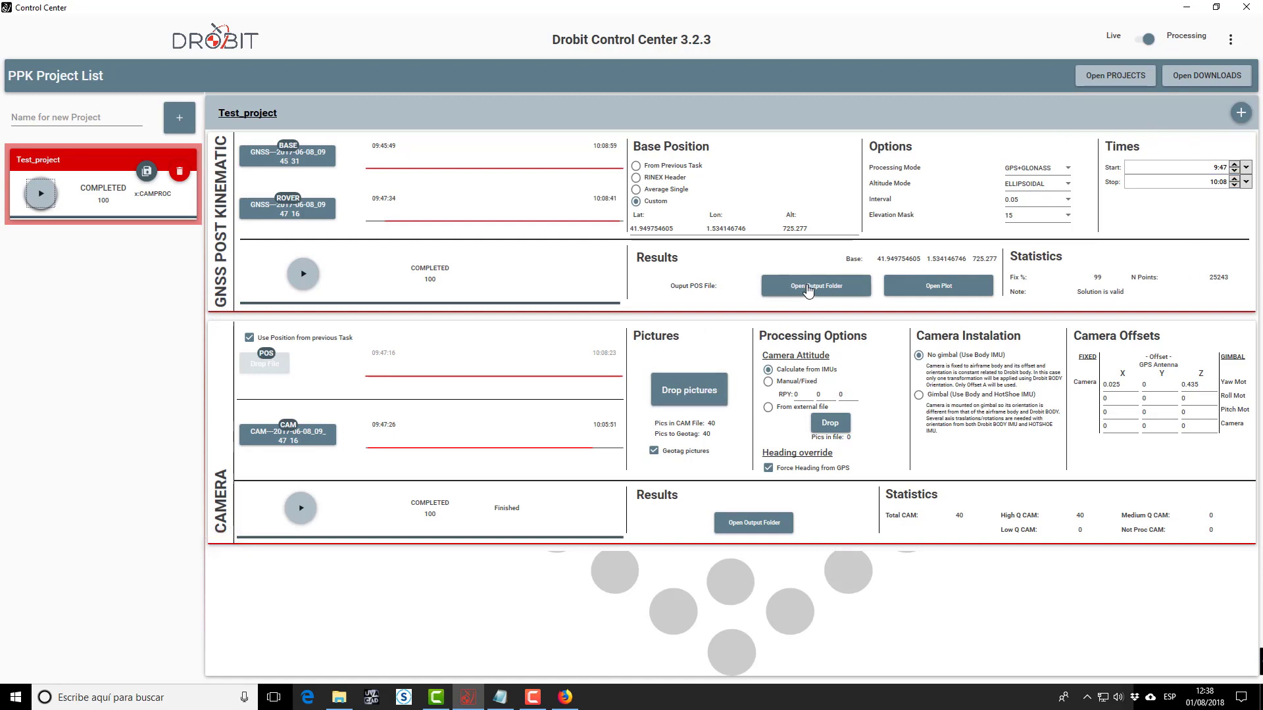
left_click(937, 296)
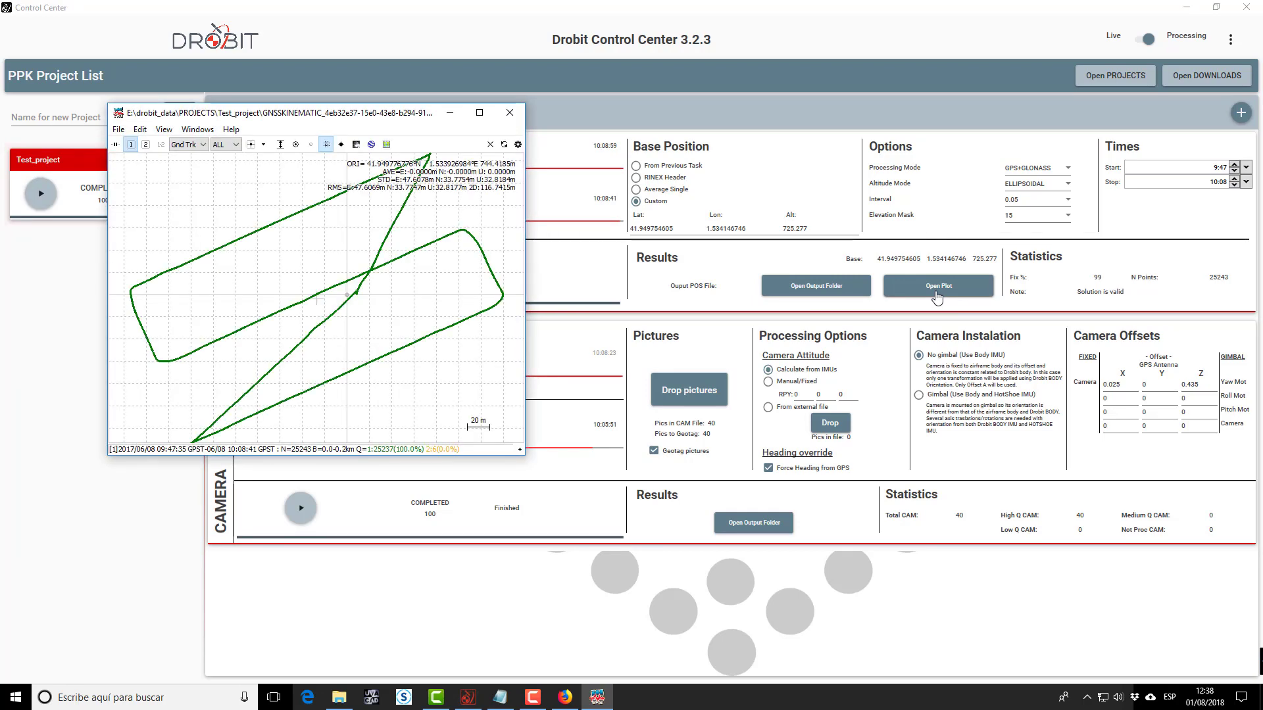
left_click_drag(522, 457, 614, 544)
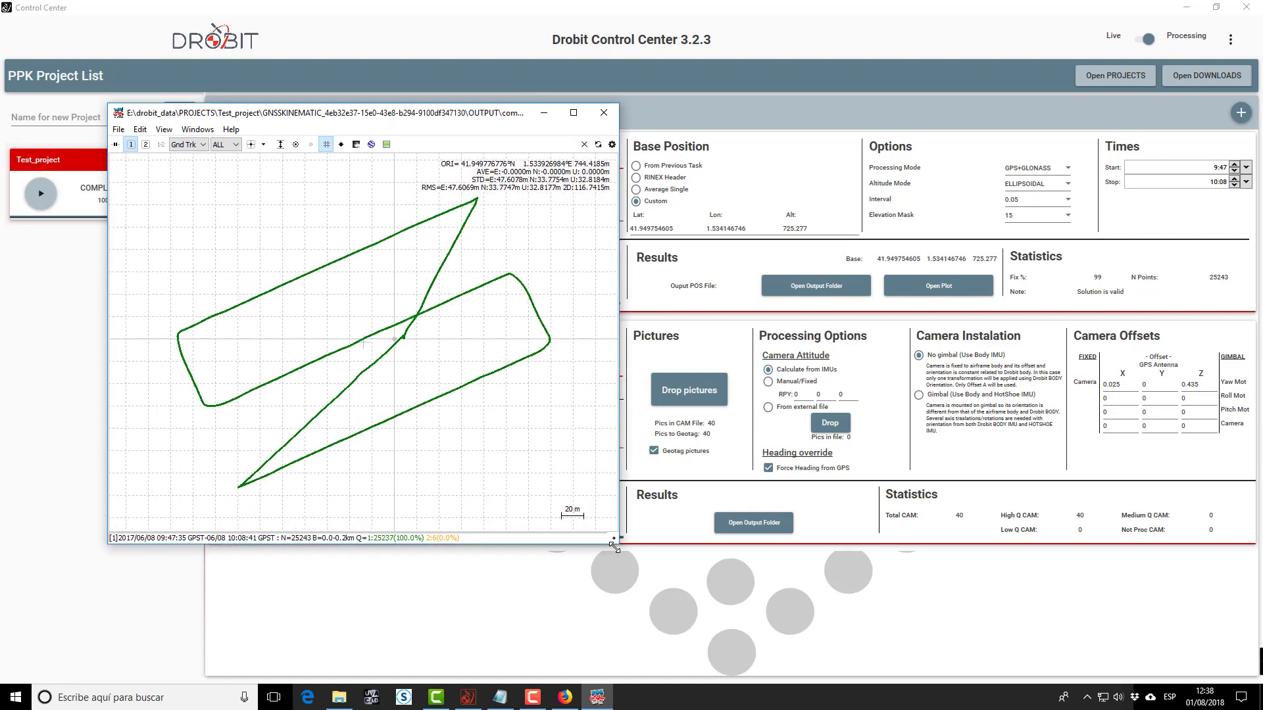
scroll(494, 367, "up", 2)
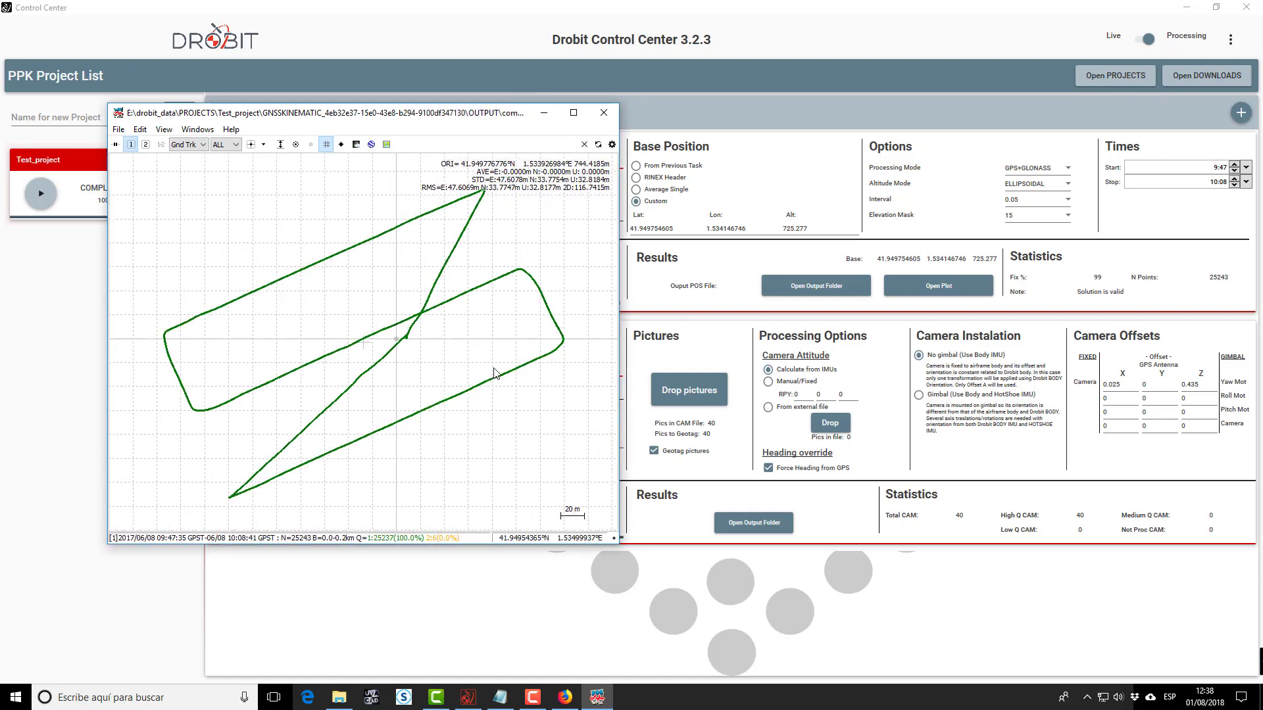
scroll(494, 373, "up", 2)
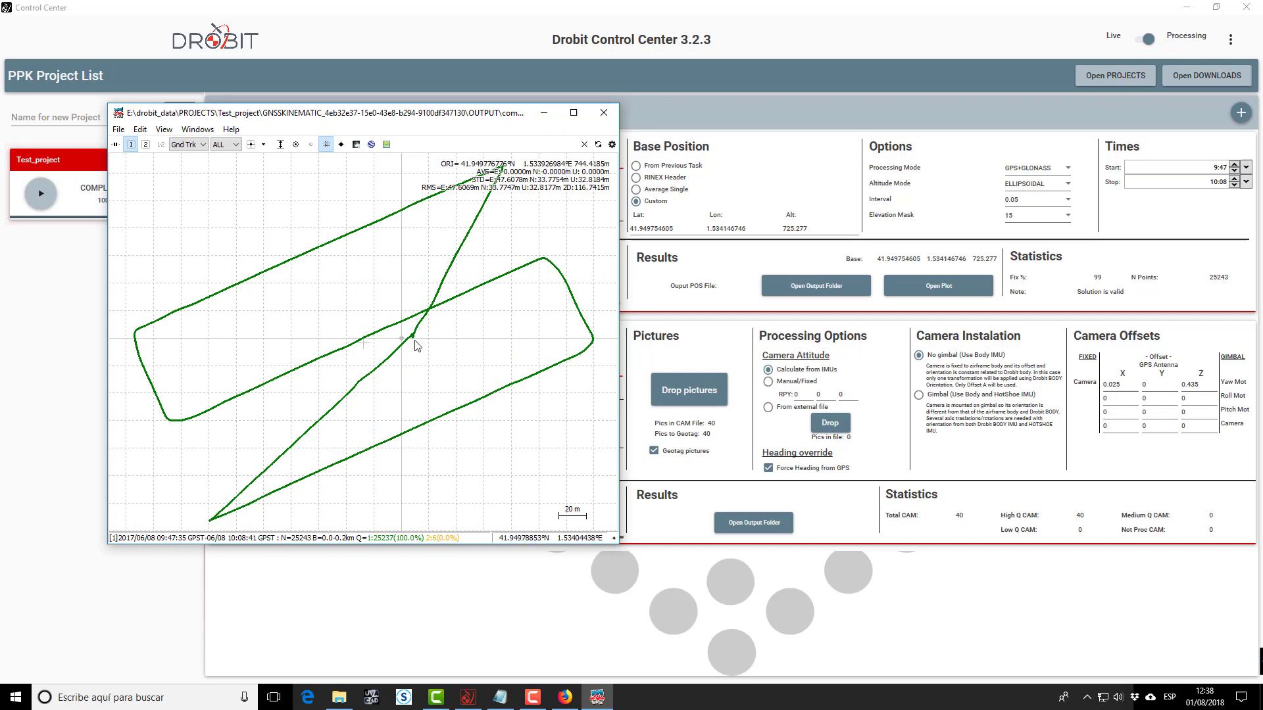
scroll(455, 335, "up", 1)
scroll(470, 330, "up", 1)
scroll(471, 329, "down", 1)
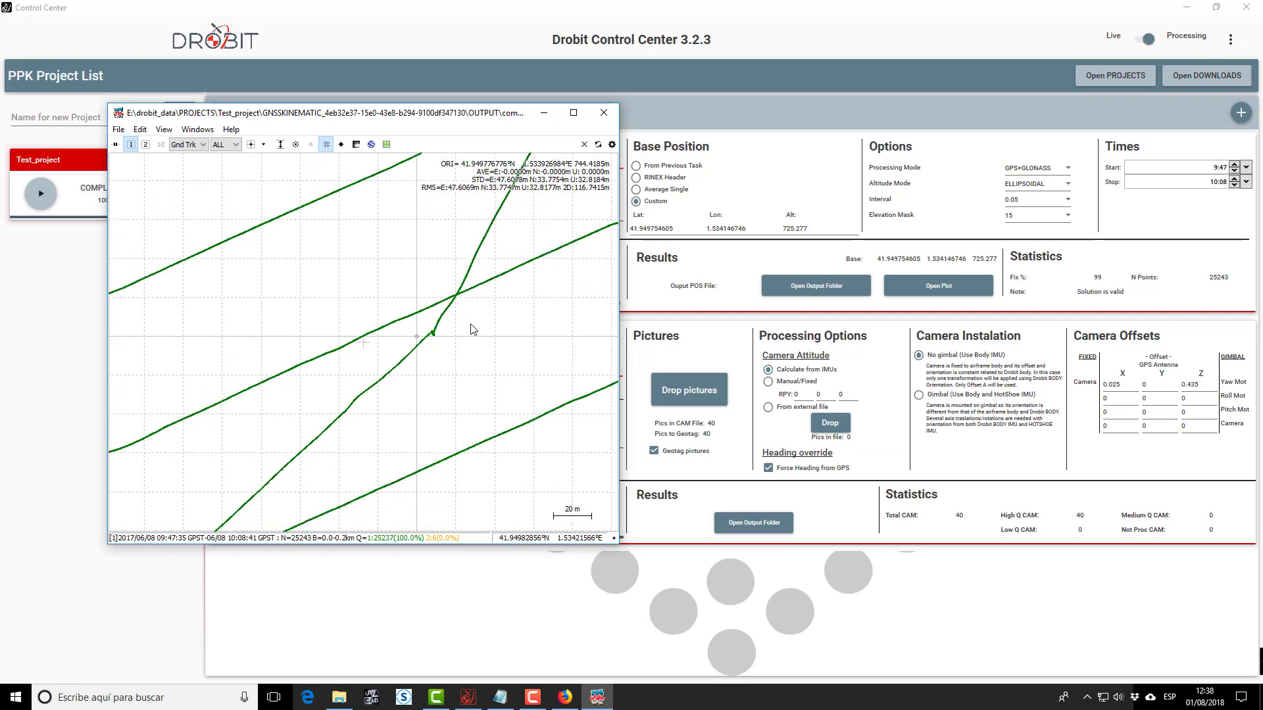
scroll(471, 330, "down", 1)
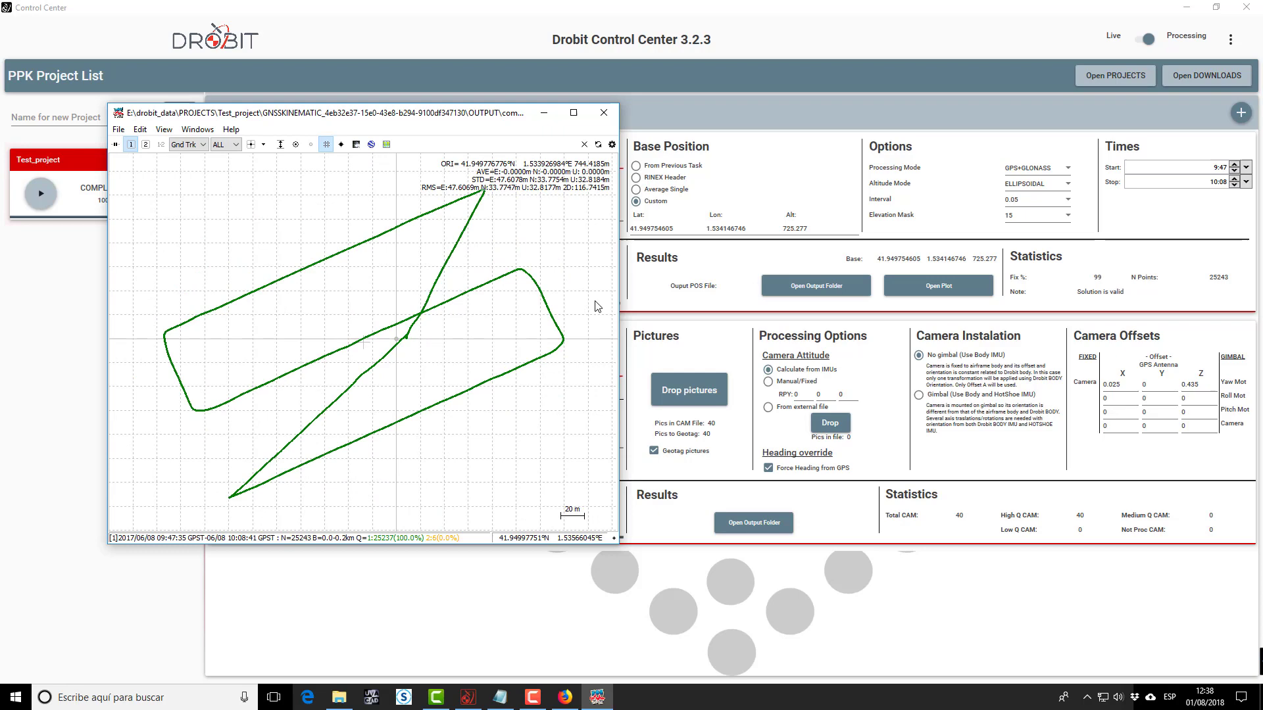
left_click(606, 115)
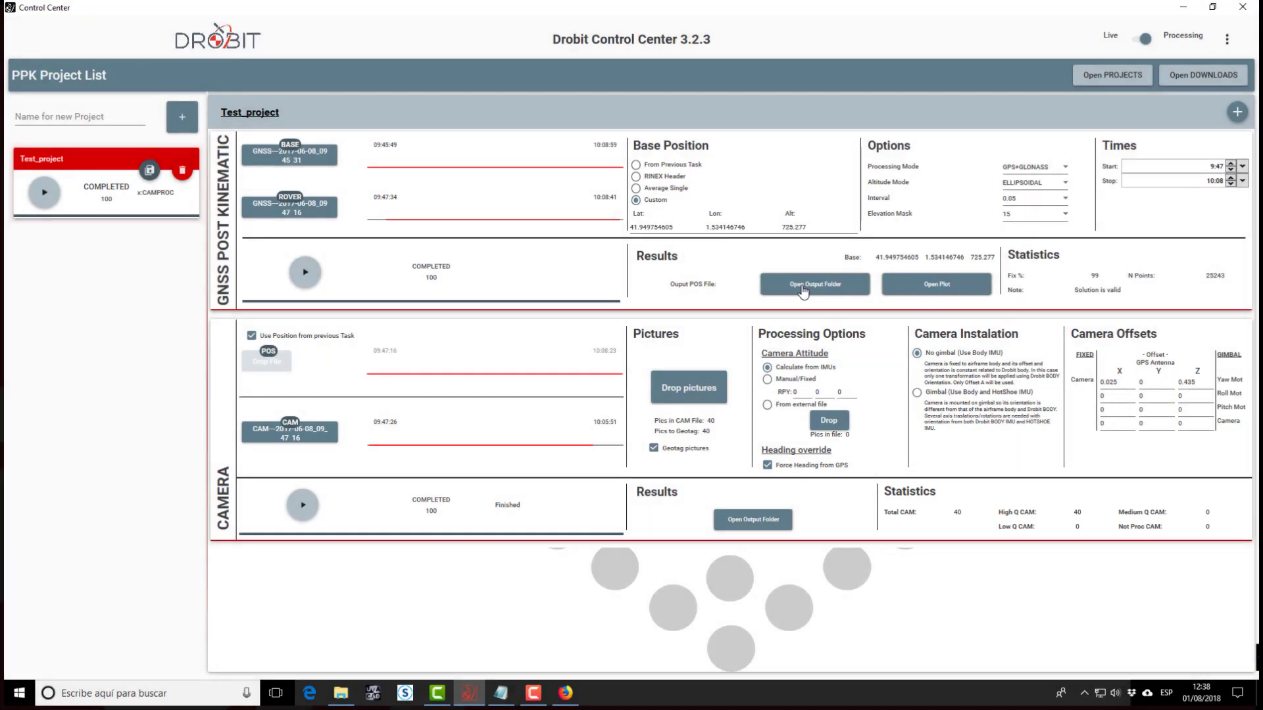
left_click(805, 289)
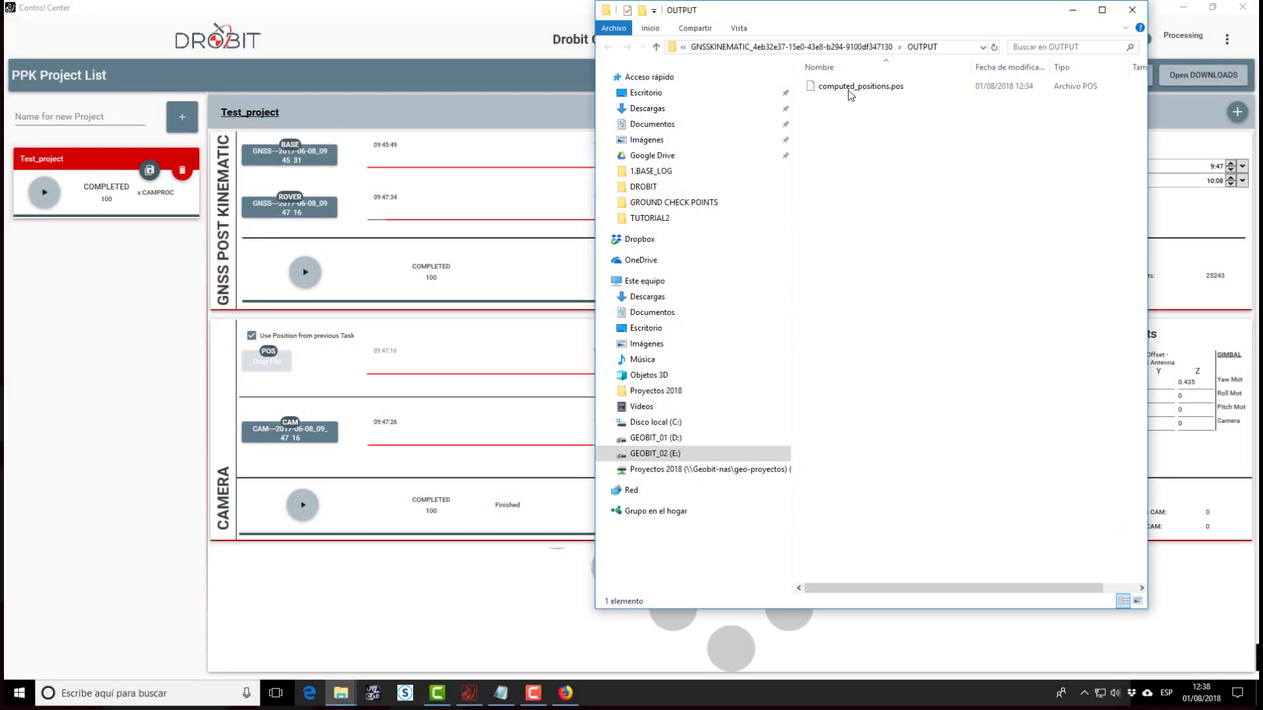
left_click(850, 88)
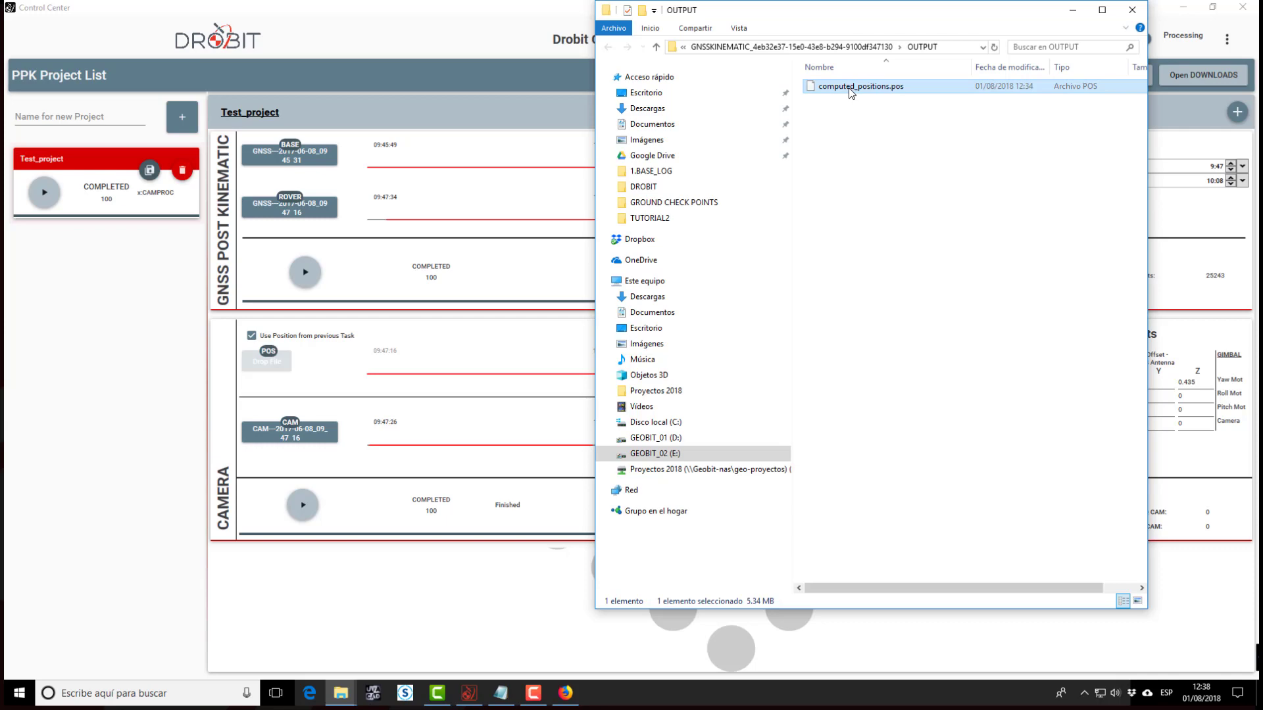
right_click(850, 89)
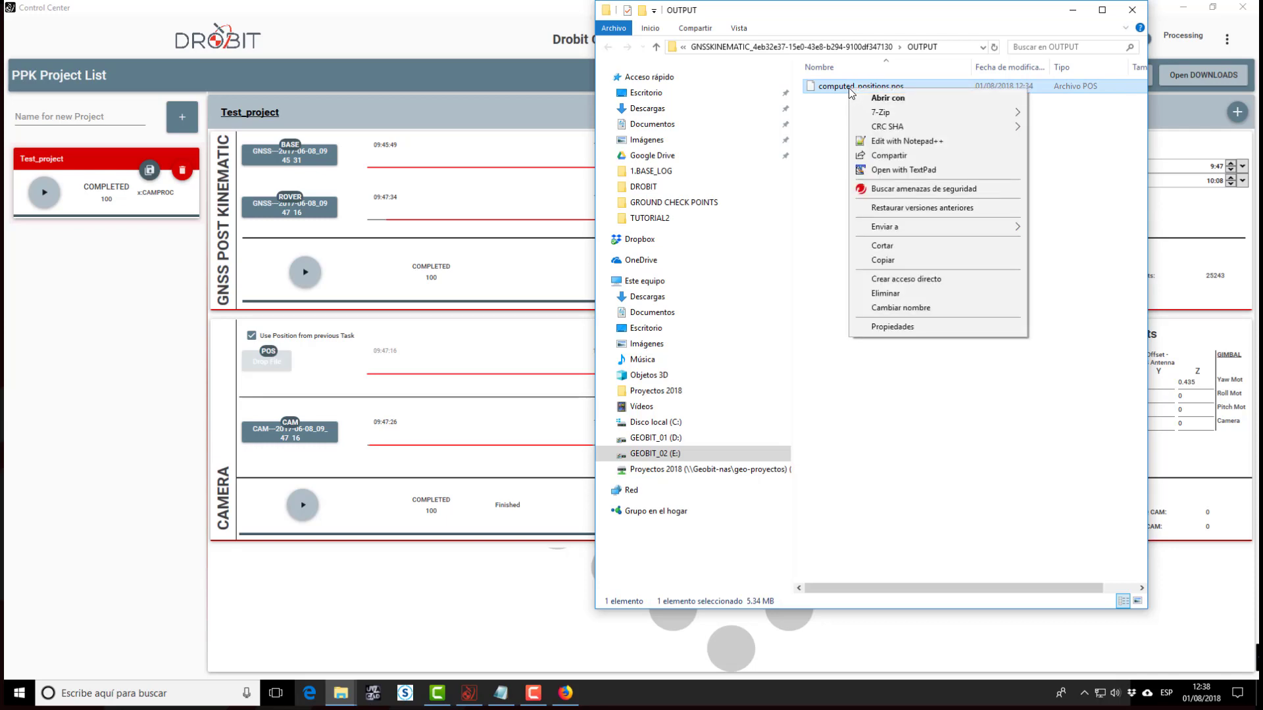
left_click(868, 143)
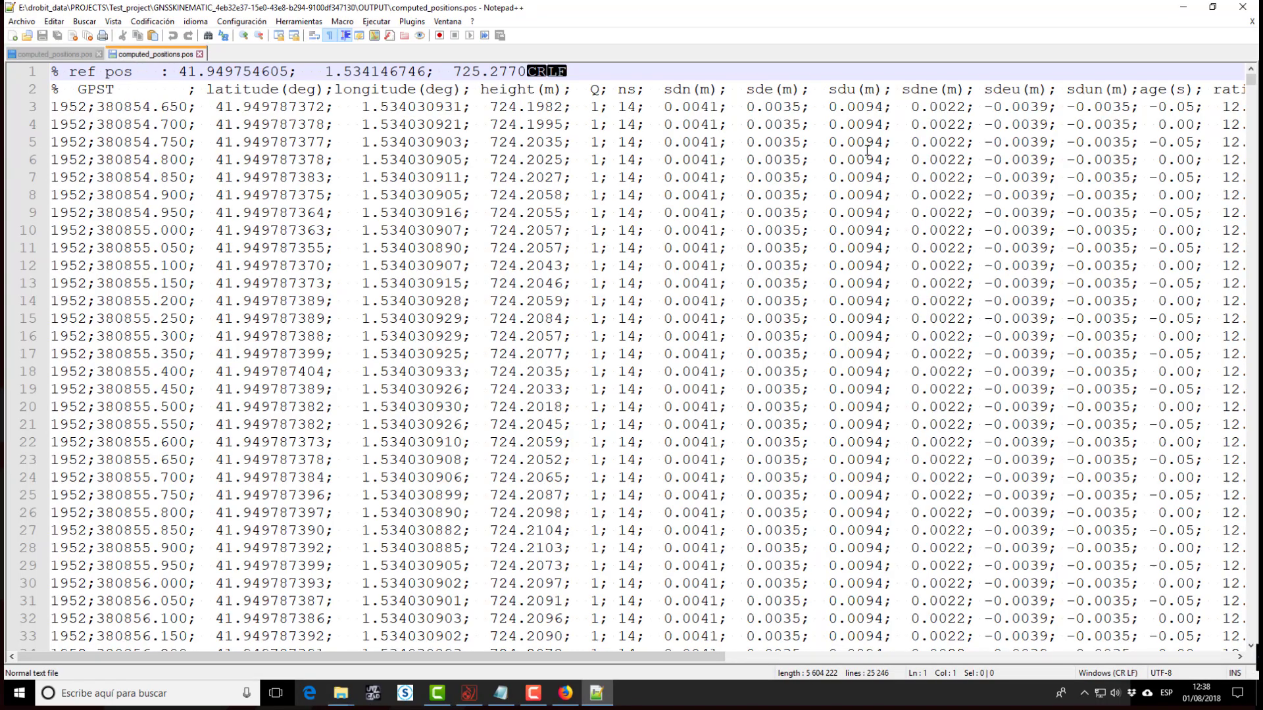
scroll(868, 150, "down", 3)
scroll(867, 150, "down", 20)
scroll(867, 151, "down", 20)
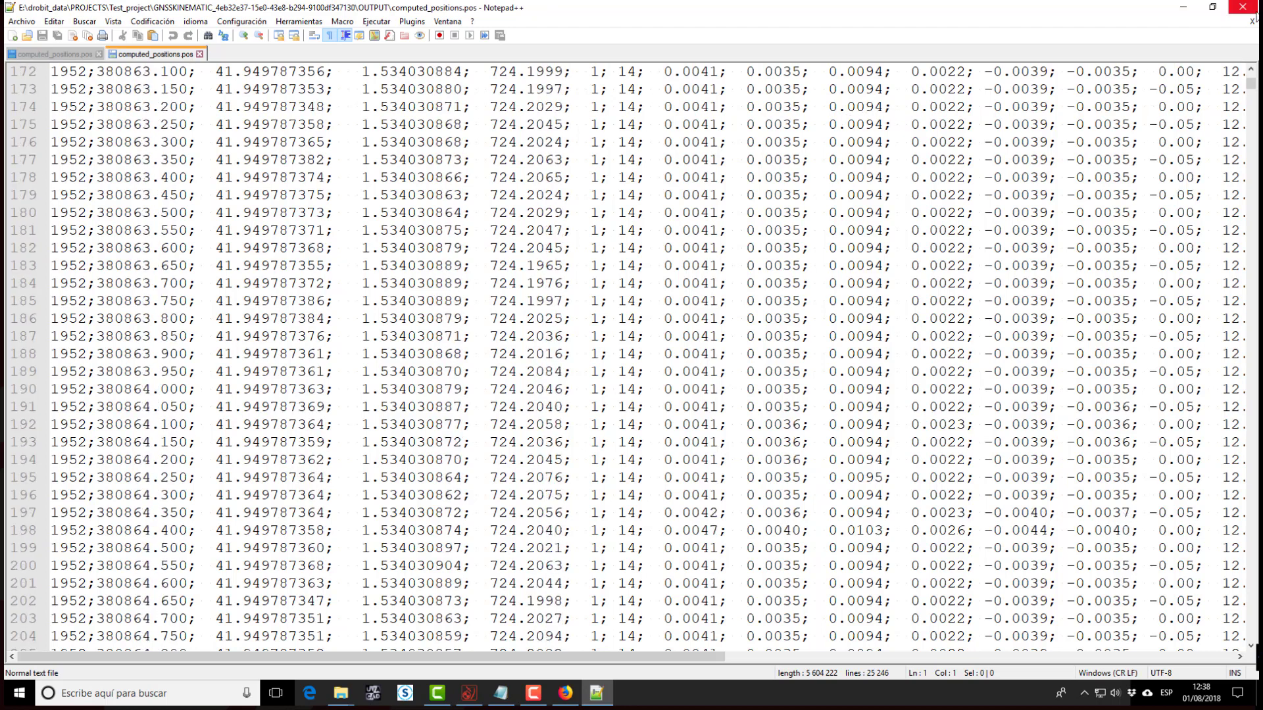
left_click(1242, 7)
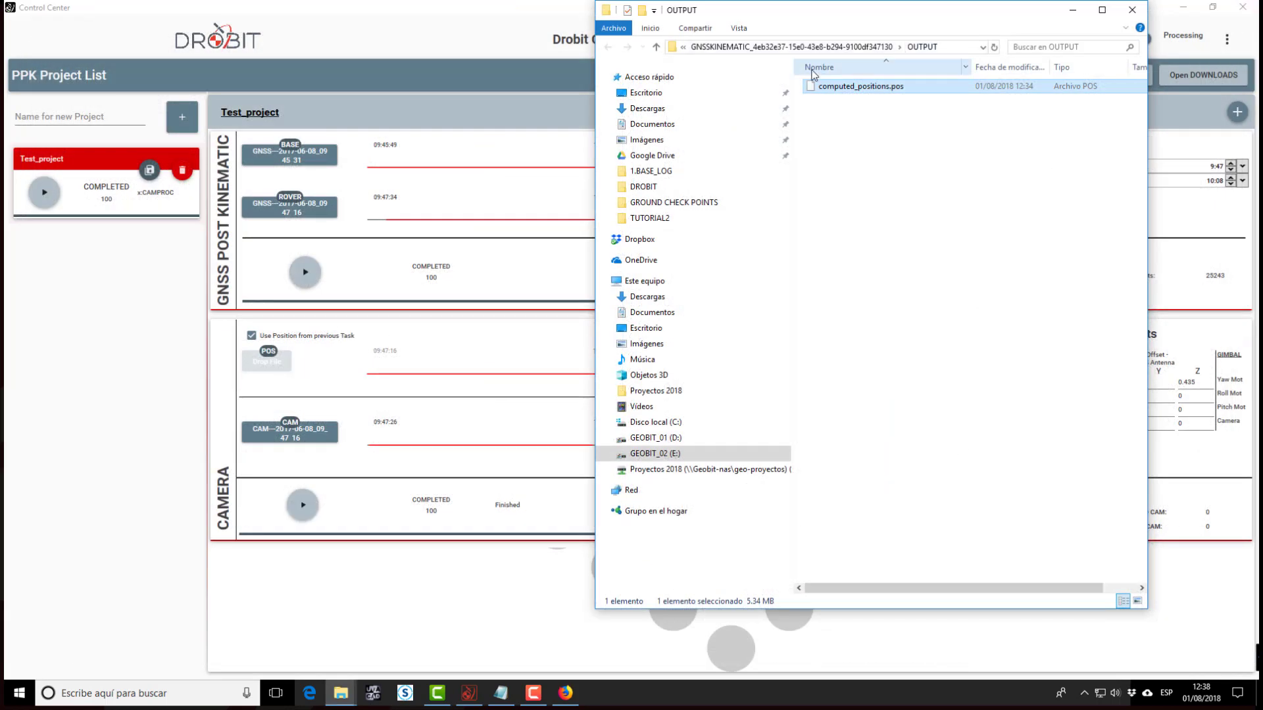
left_click(1132, 10)
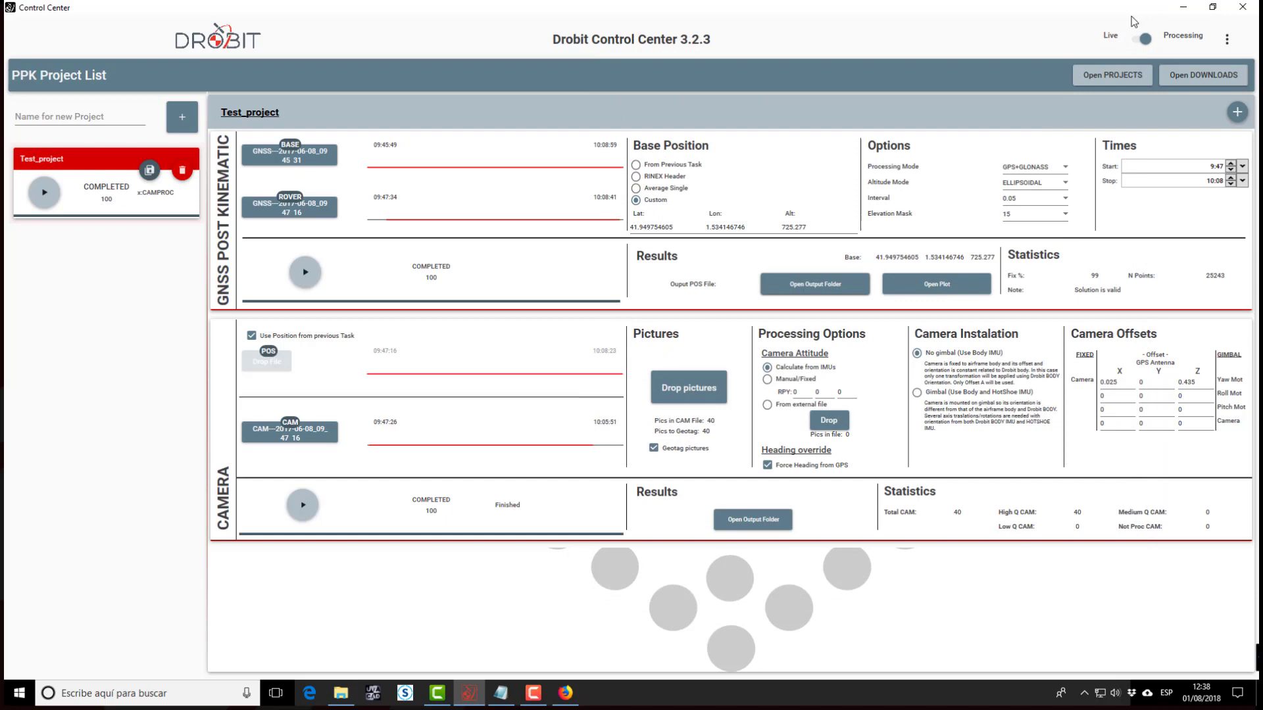
left_click(746, 526)
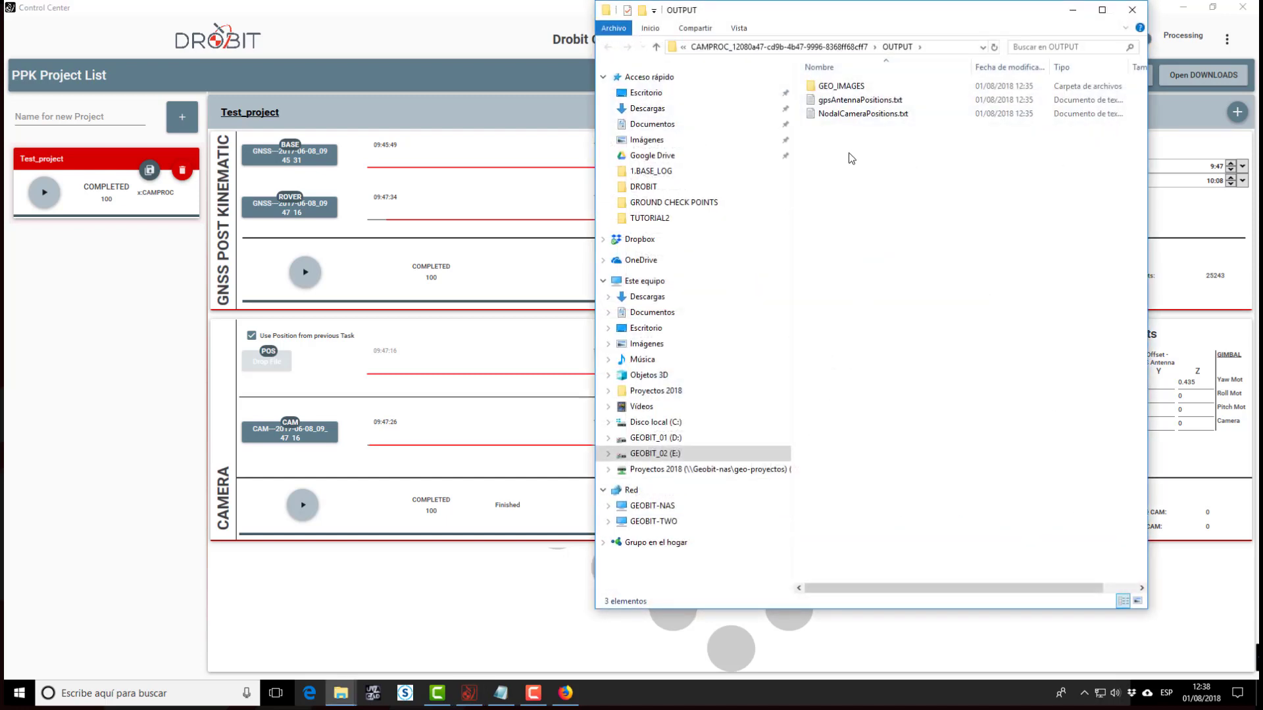
double_click(842, 86)
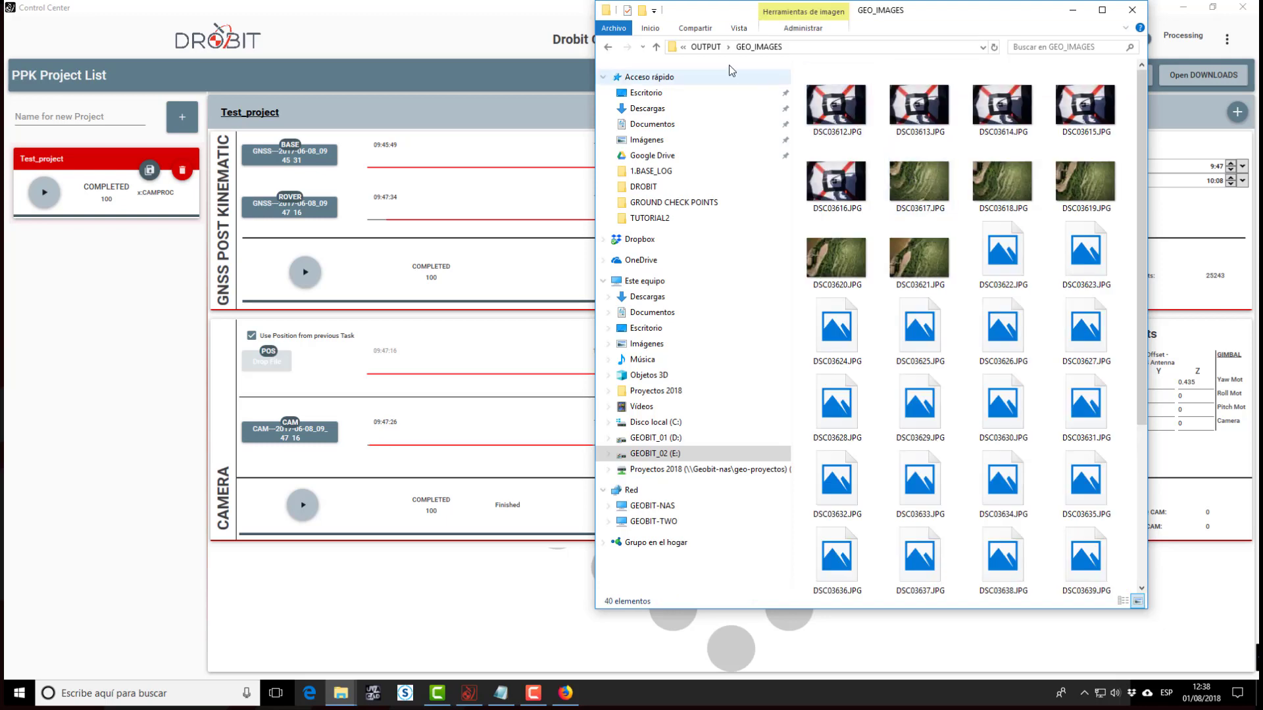
left_click(705, 47)
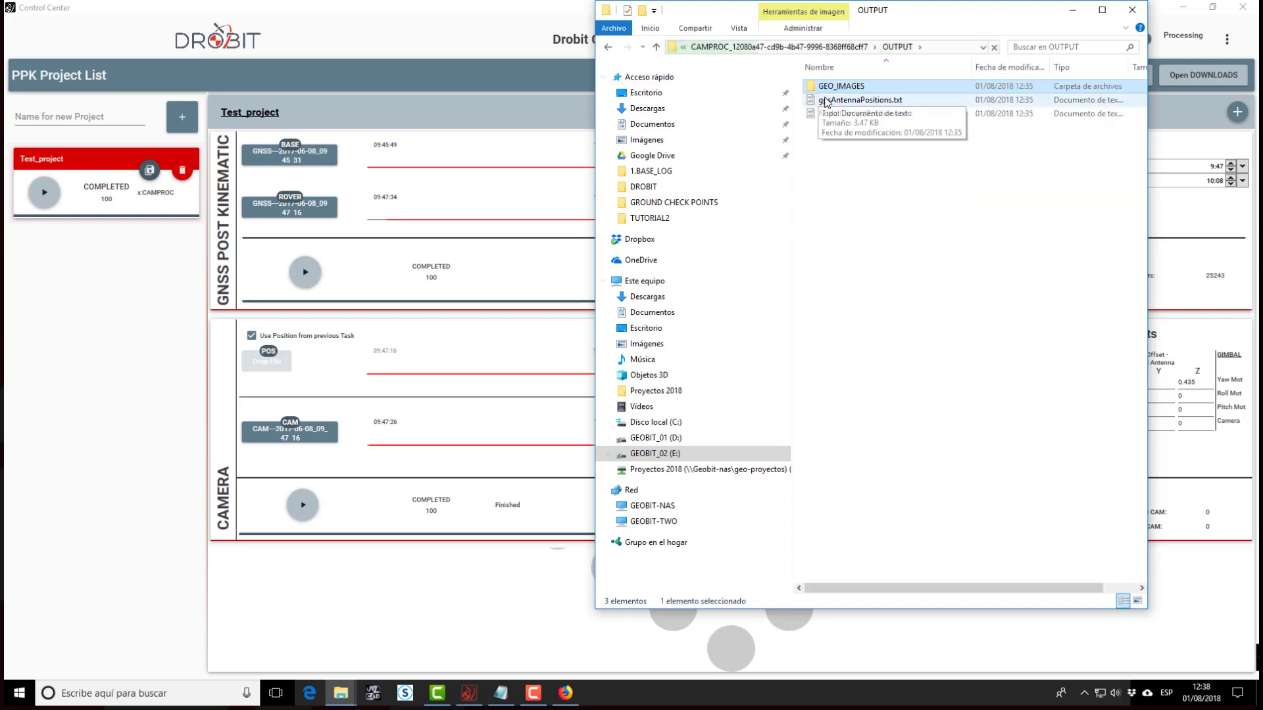
left_click(852, 106)
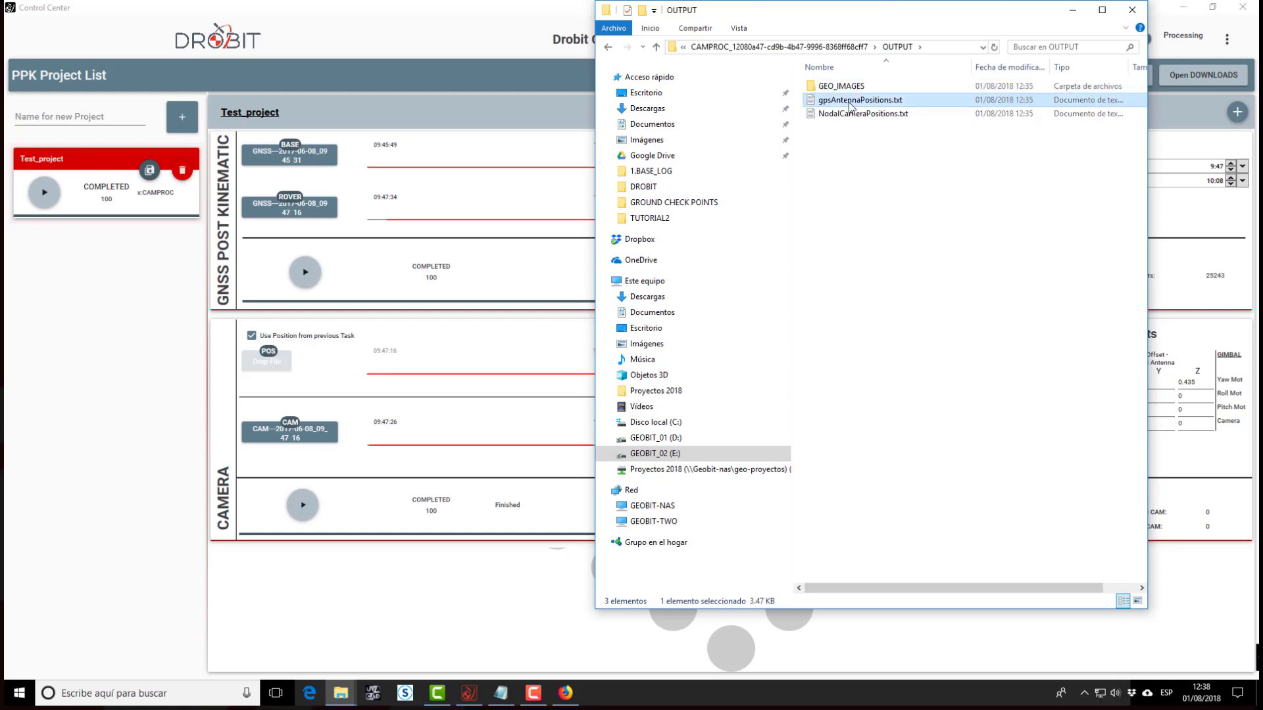
double_click(852, 103)
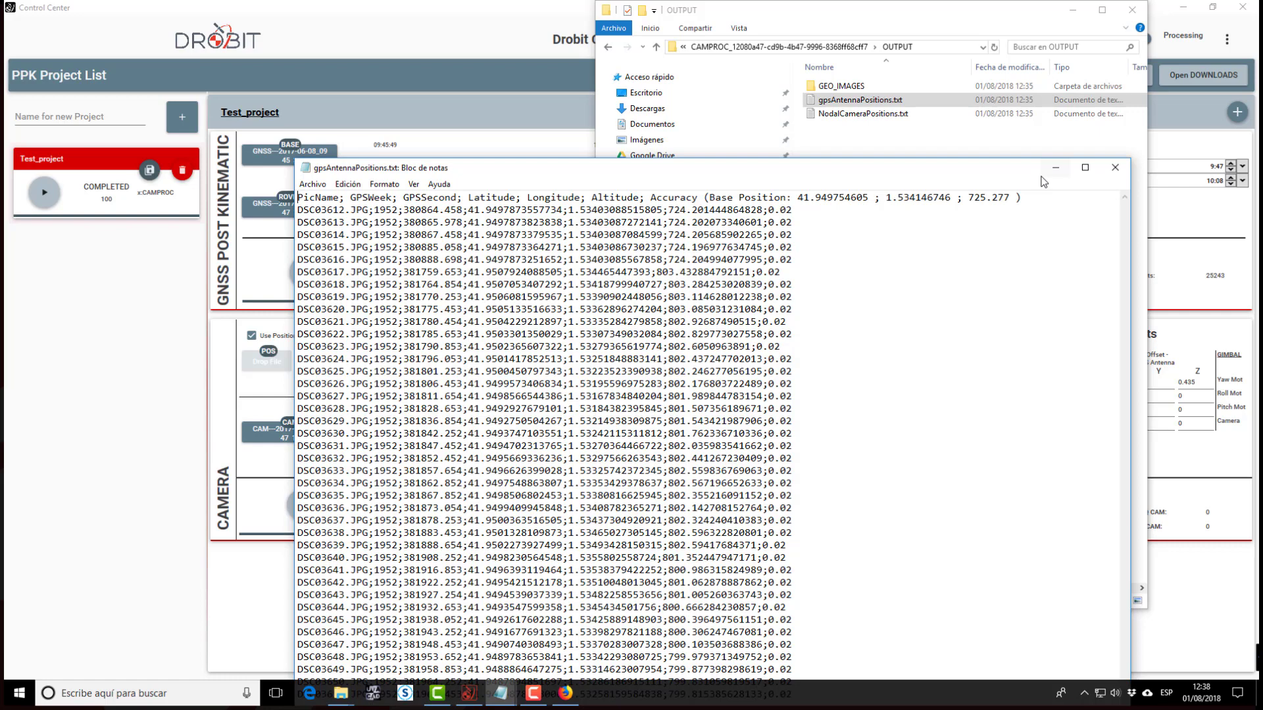
left_click(1116, 167)
double_click(878, 115)
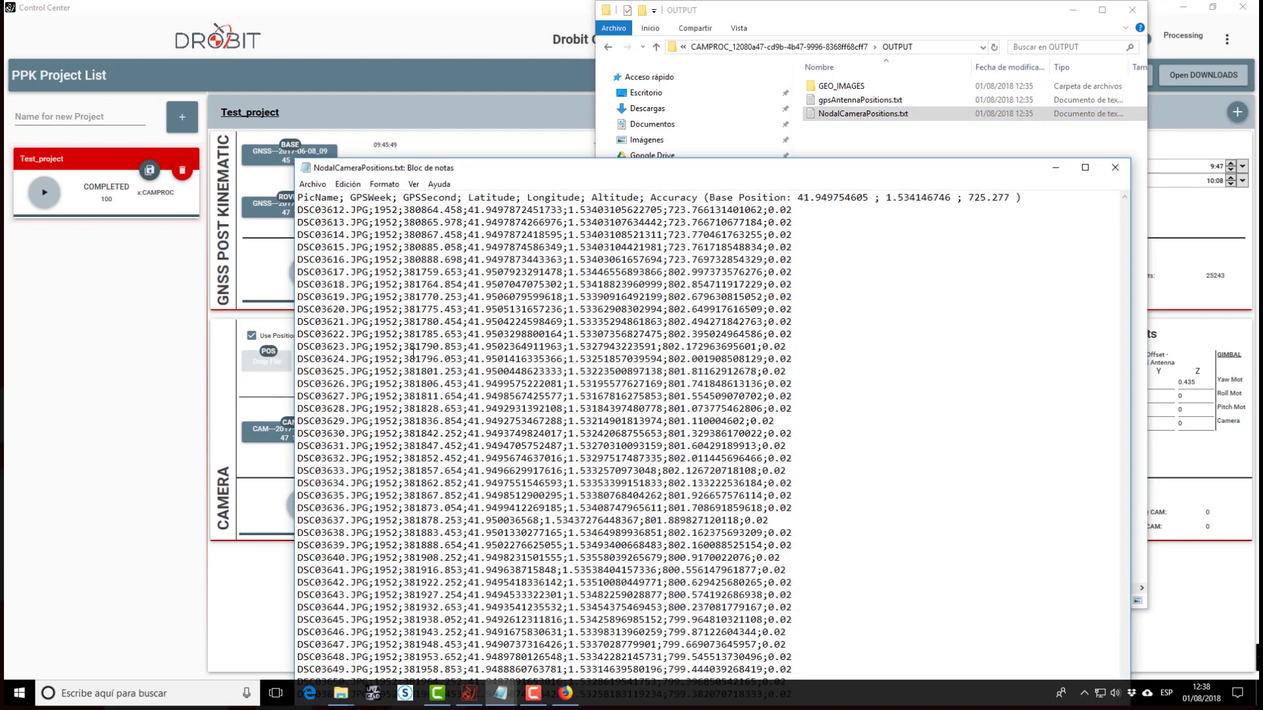
left_click(1115, 167)
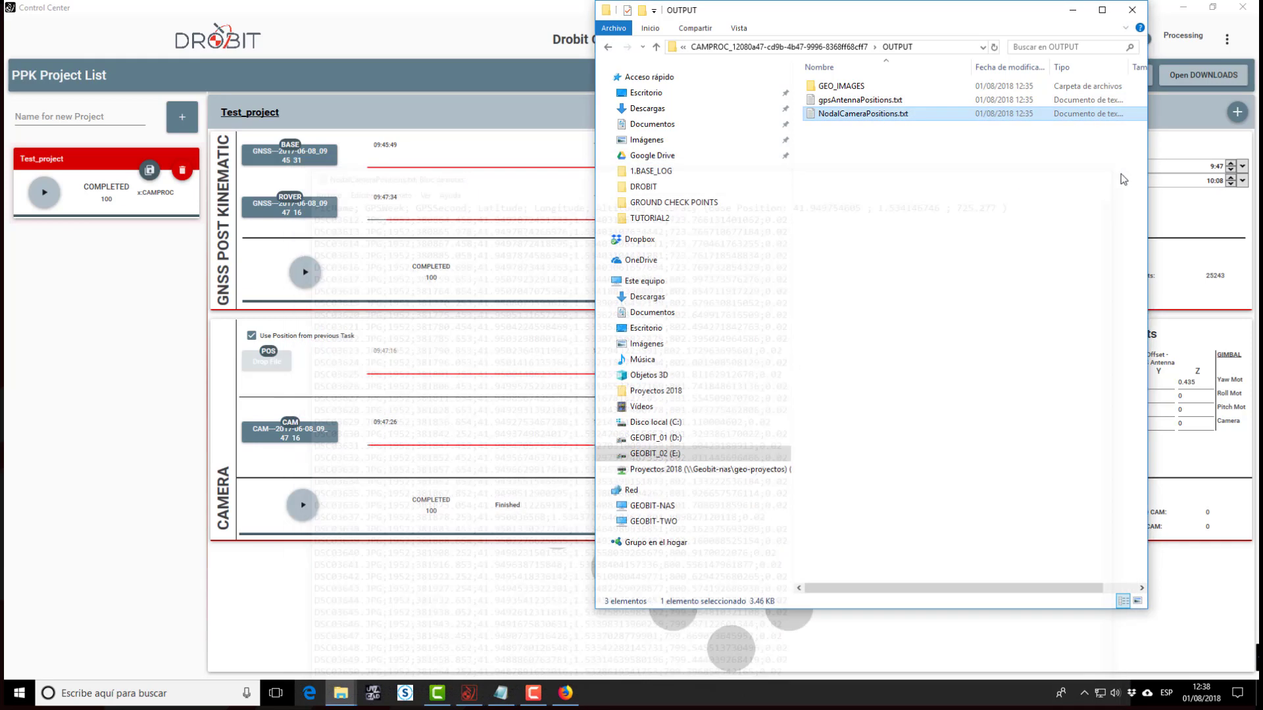
left_click(1133, 10)
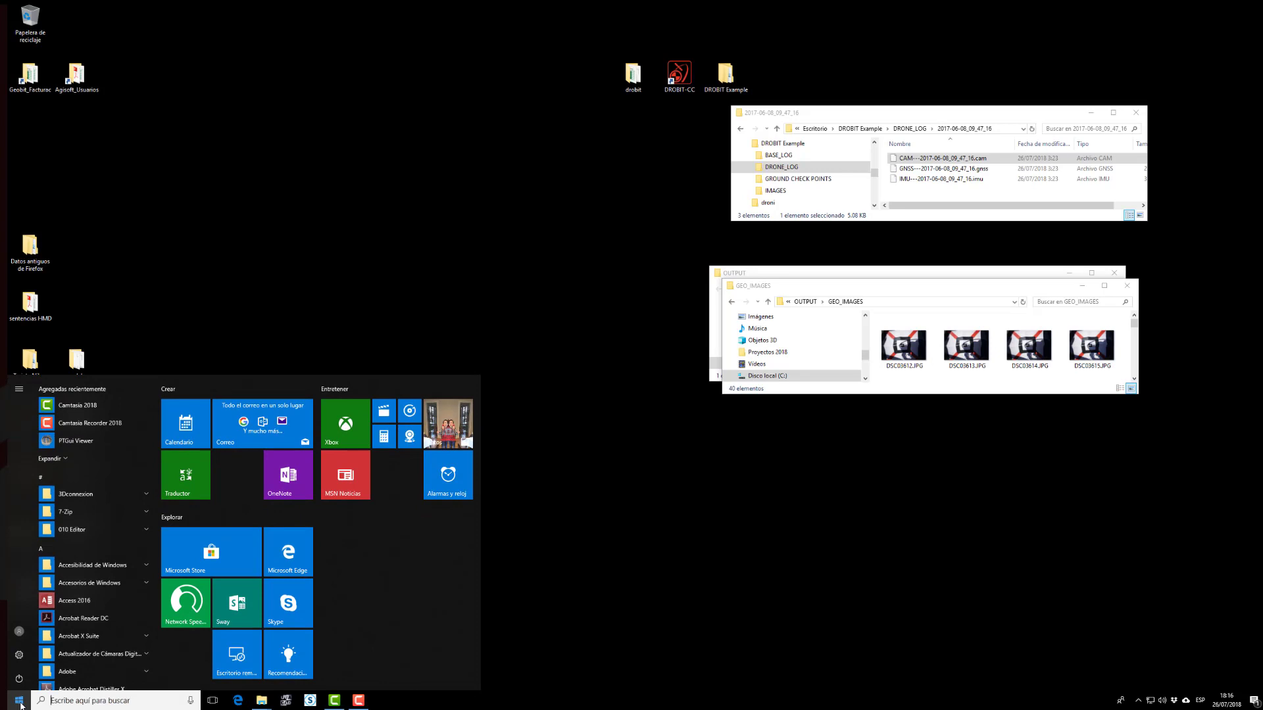
type("photo")
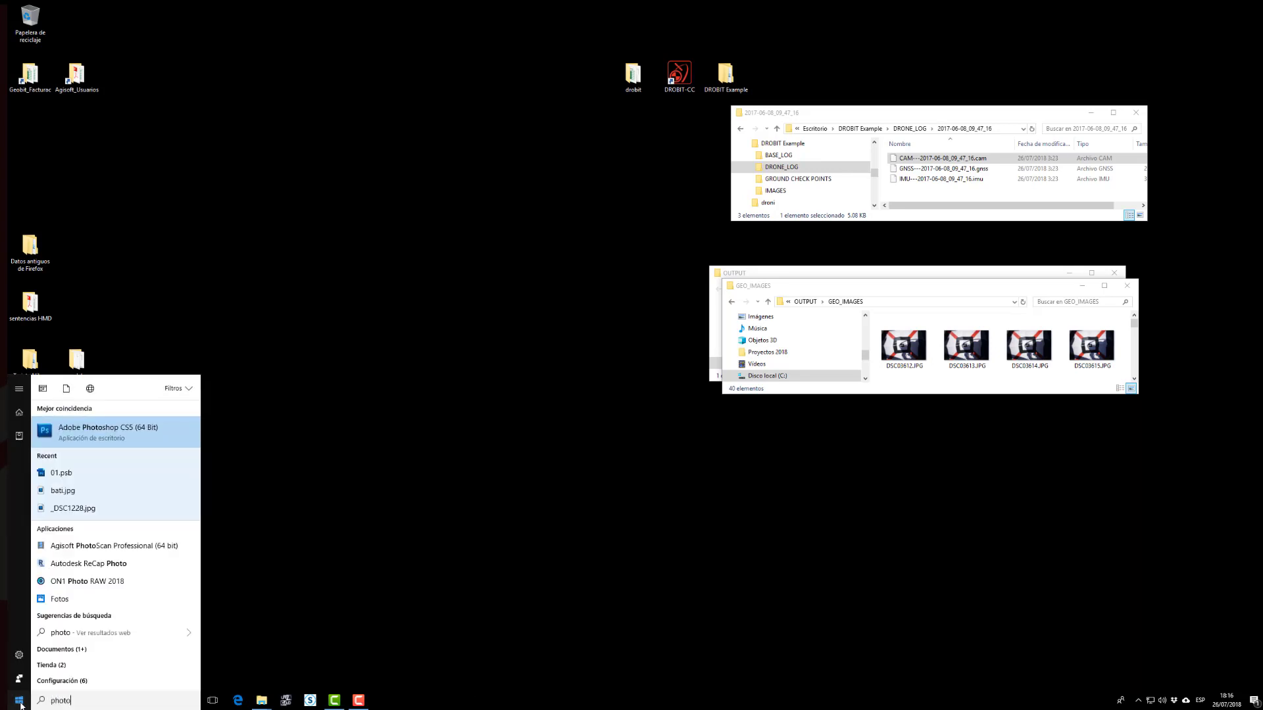
Step: Launch Agisoft PhotoScan Professional (64 bit) from the Start menu search results
left_click(90, 545)
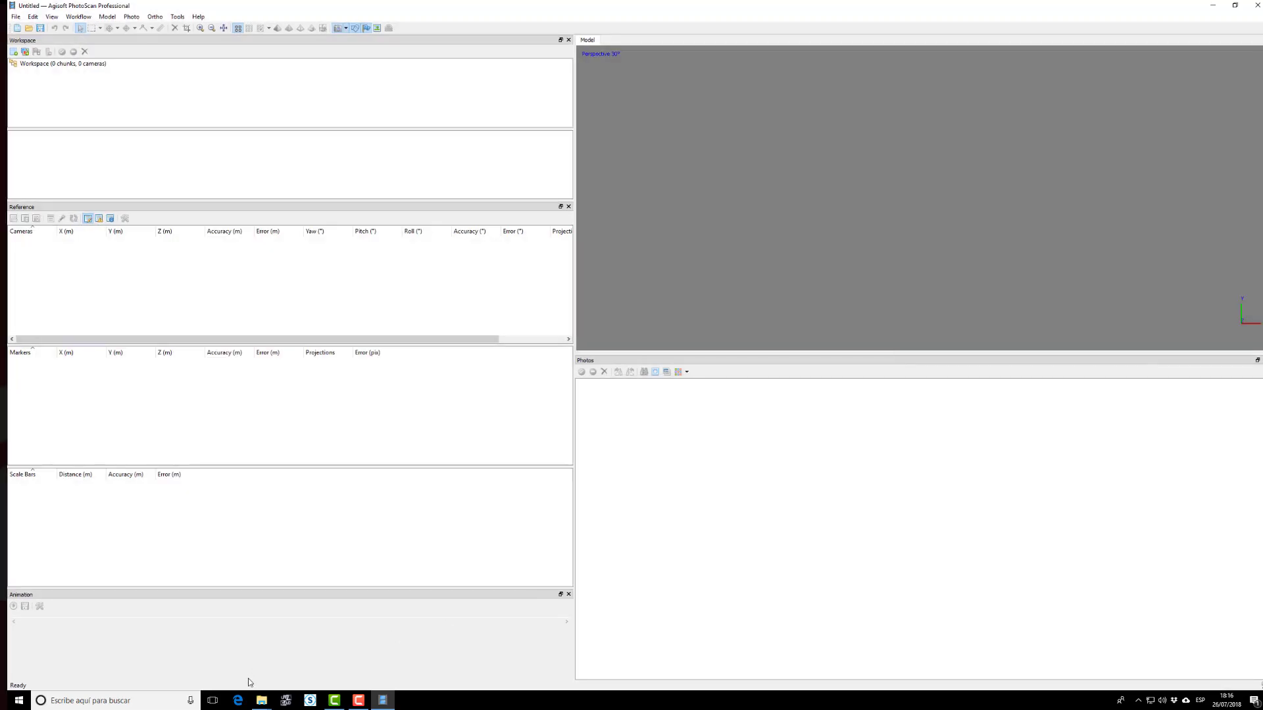
Step: Drag all 40 photos from the GEO_IMAGES folder window into the PhotoScan Workspace pane
left_click(261, 700)
left_click(367, 678)
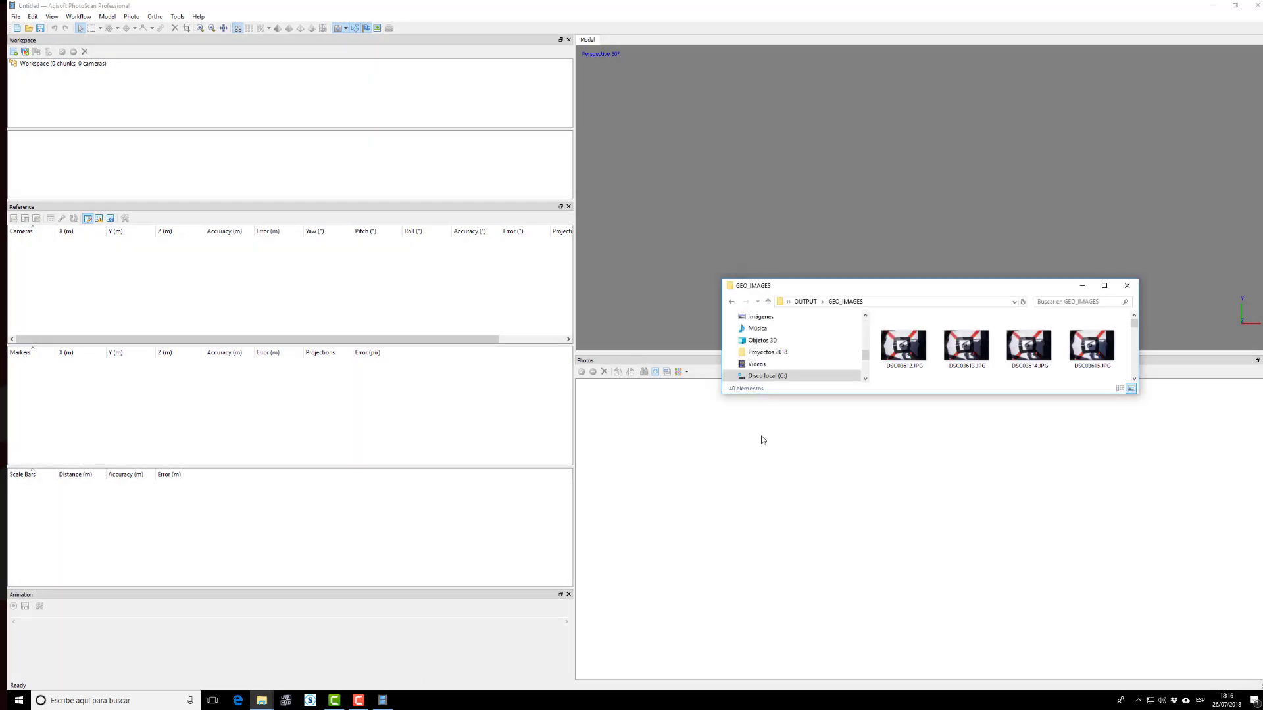
left_click(901, 347)
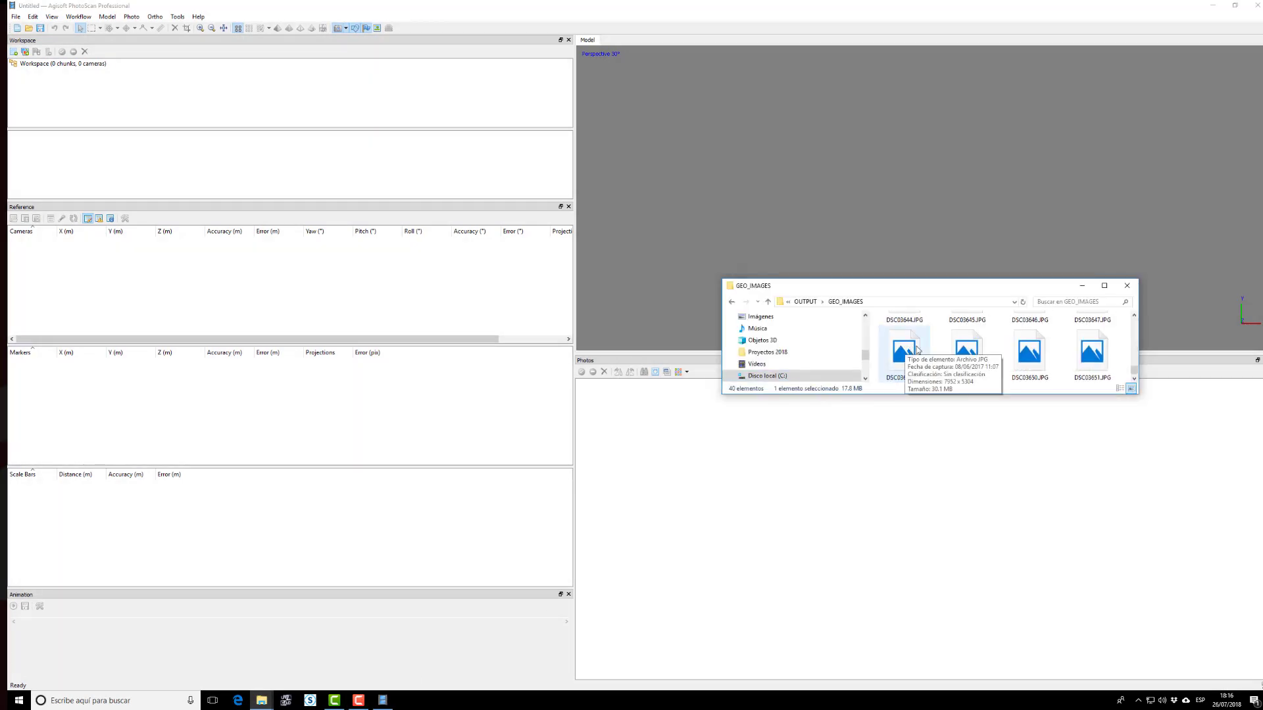
left_click_drag(1134, 323, 1141, 368)
key("ctrl+a")
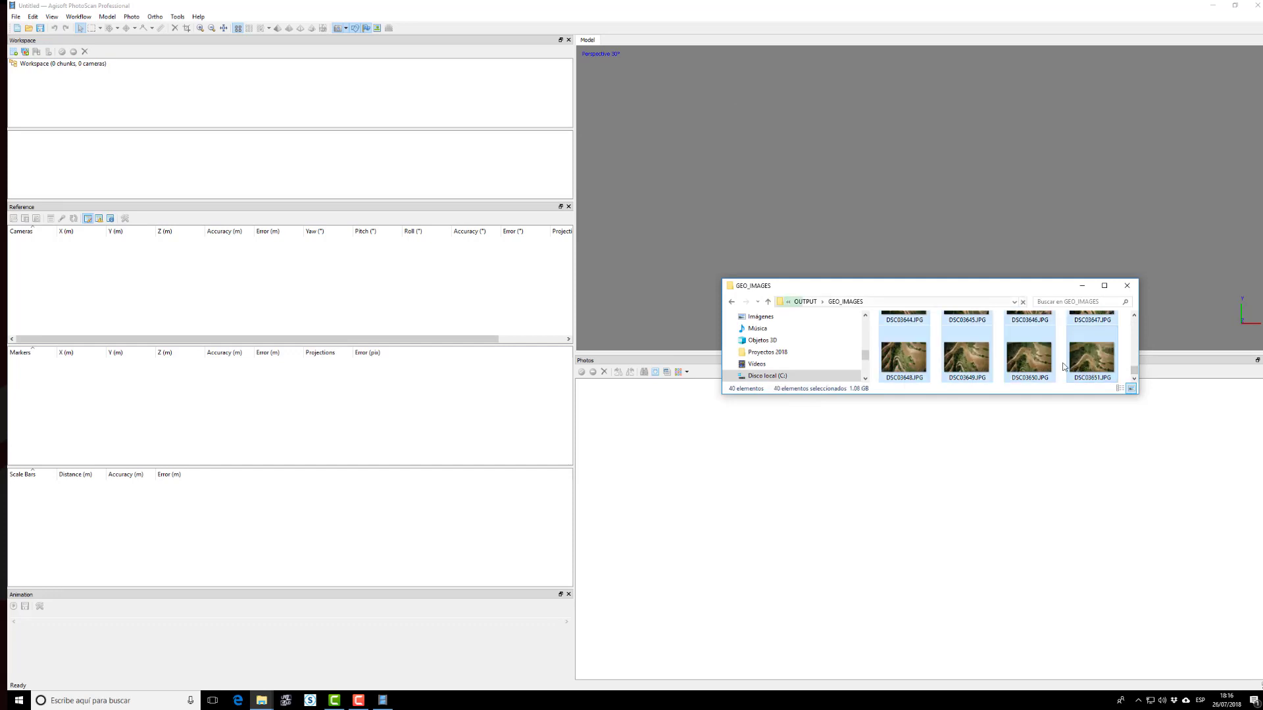
left_click_drag(902, 357, 90, 107)
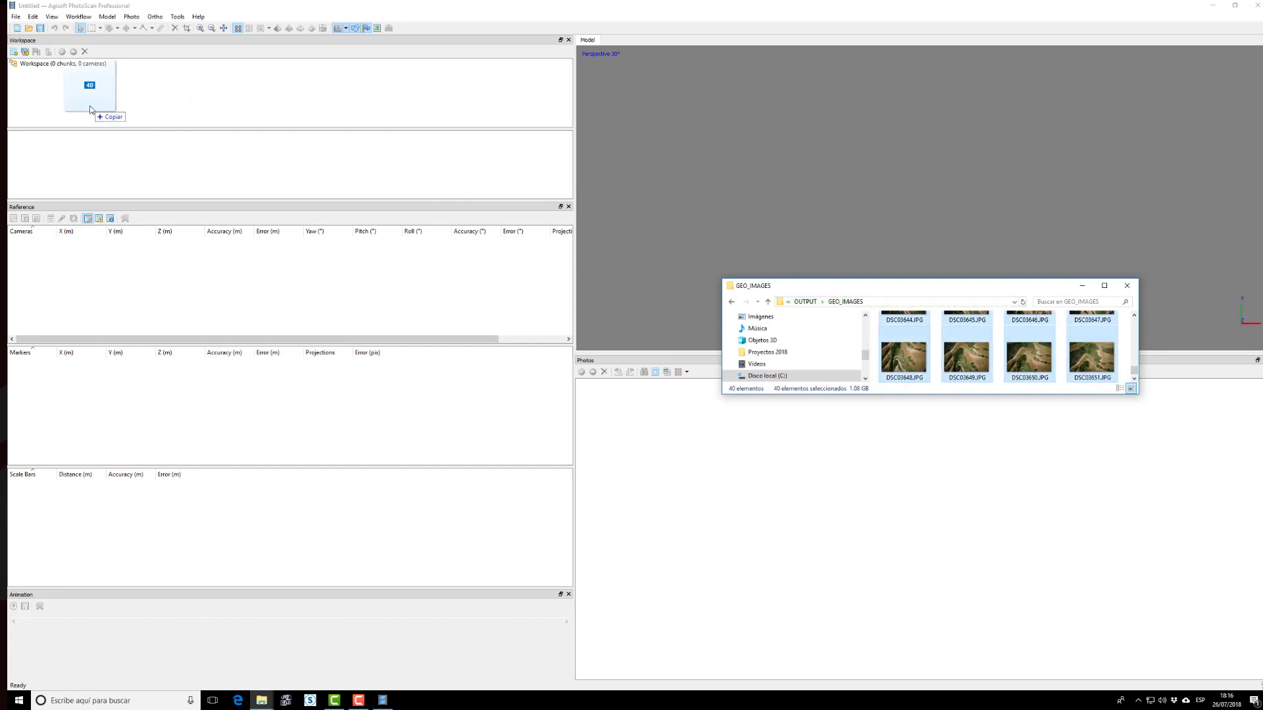
scroll(942, 208, "down", 2)
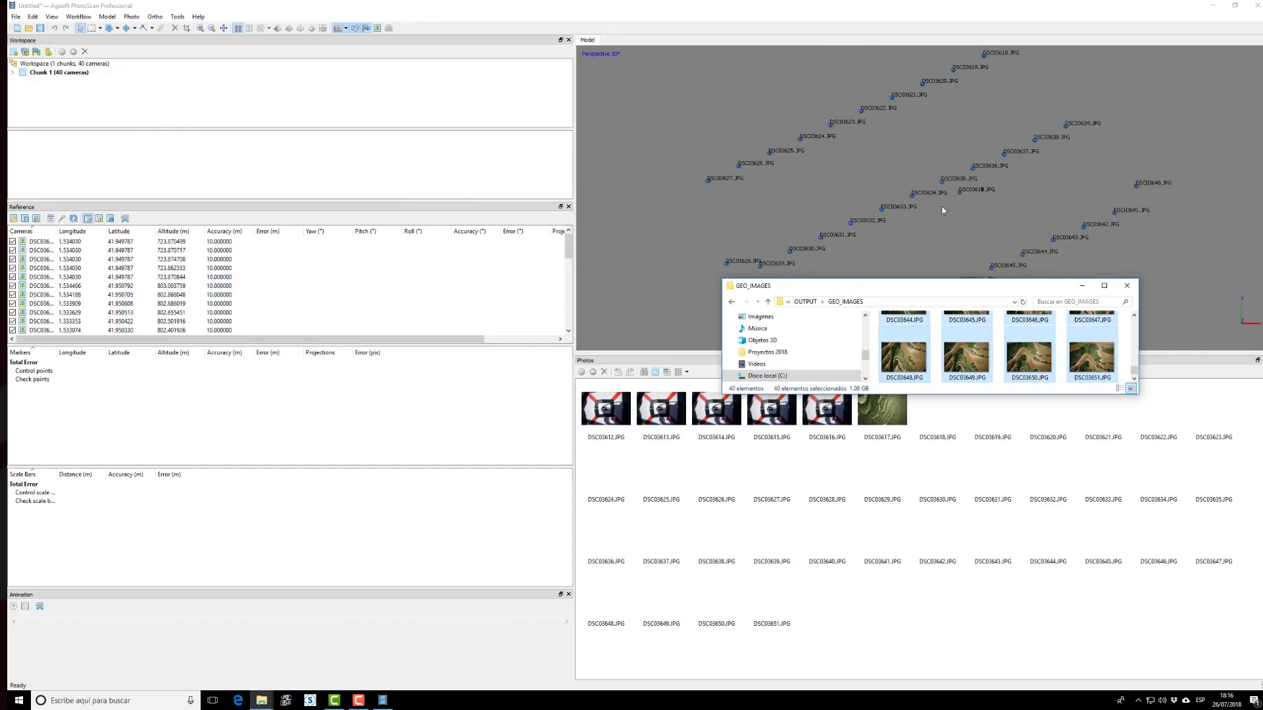
scroll(973, 279, "down", 2)
left_click_drag(974, 279, 963, 440)
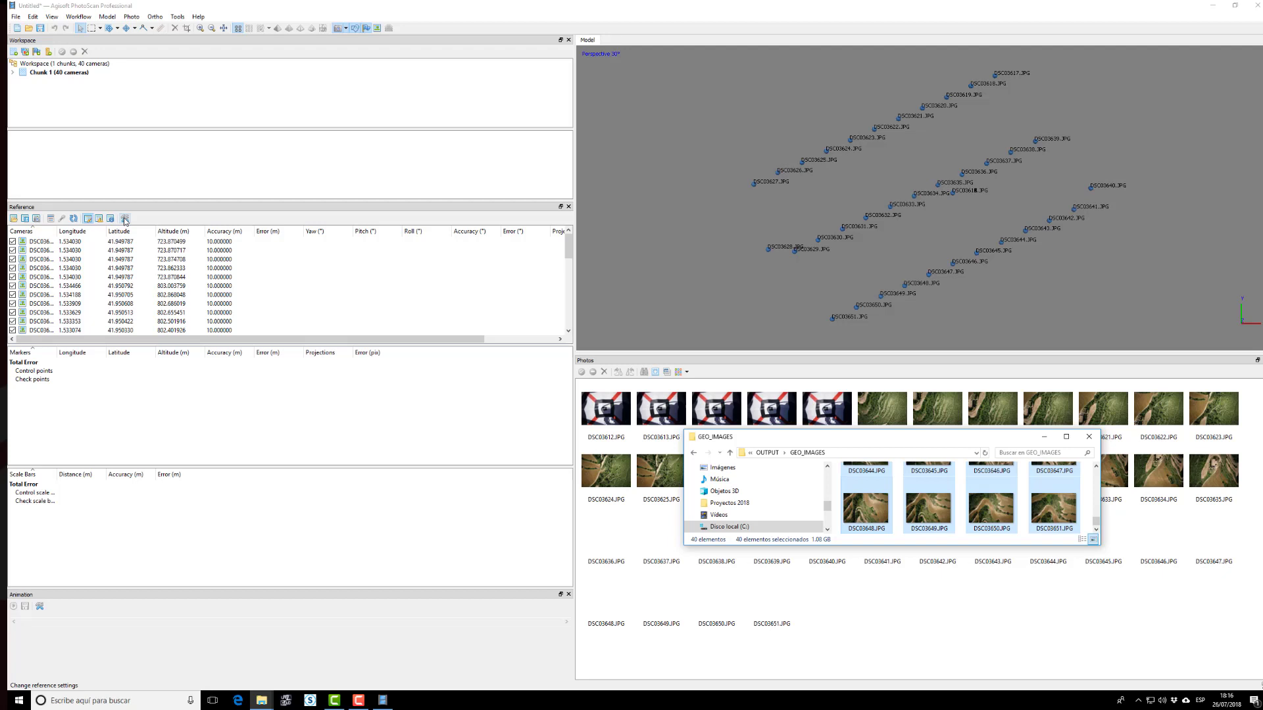
Step: Change the Reference Settings camera accuracy from 10 m to 0.02 m
left_click(125, 220)
left_click(609, 358)
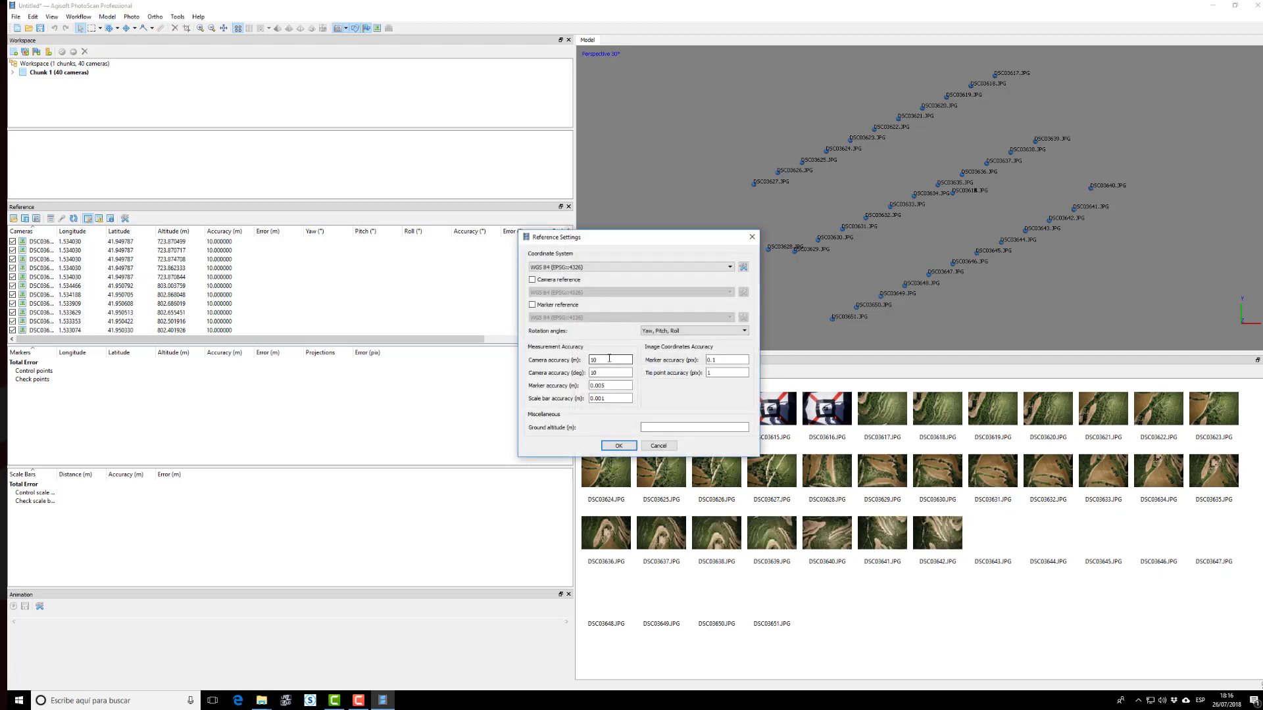
key("BackSpace")
type(".02")
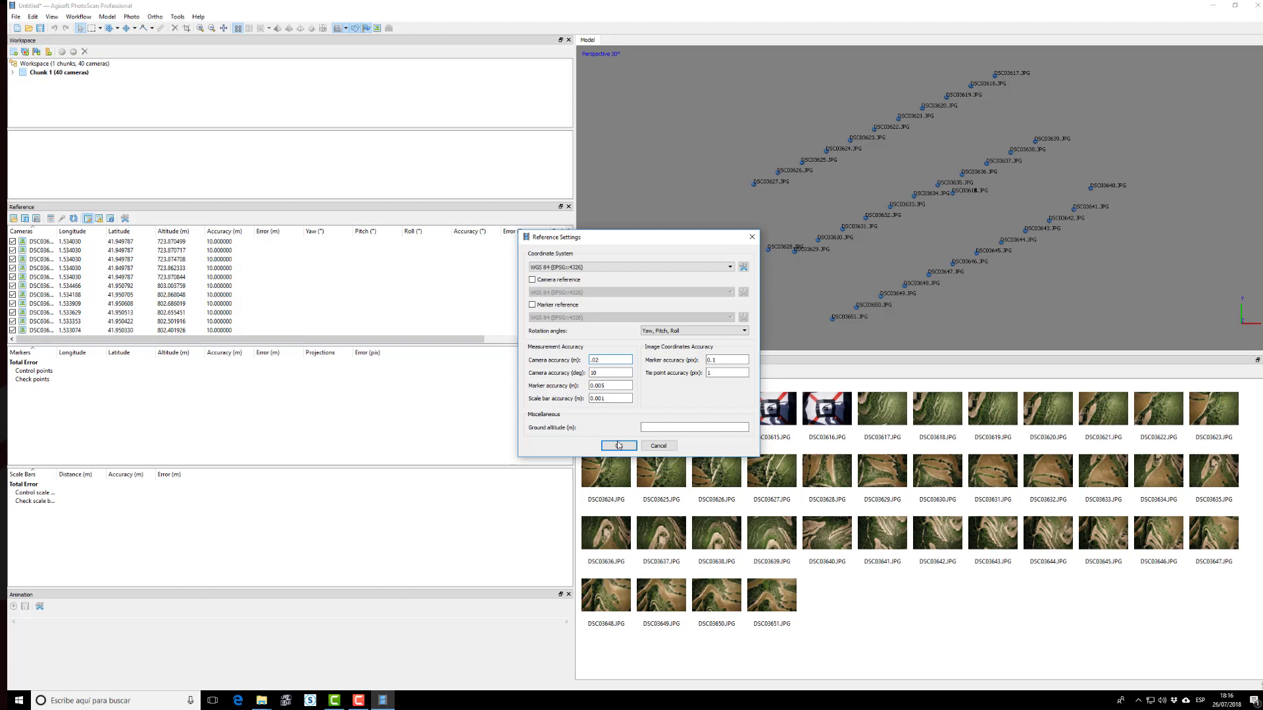
left_click(617, 445)
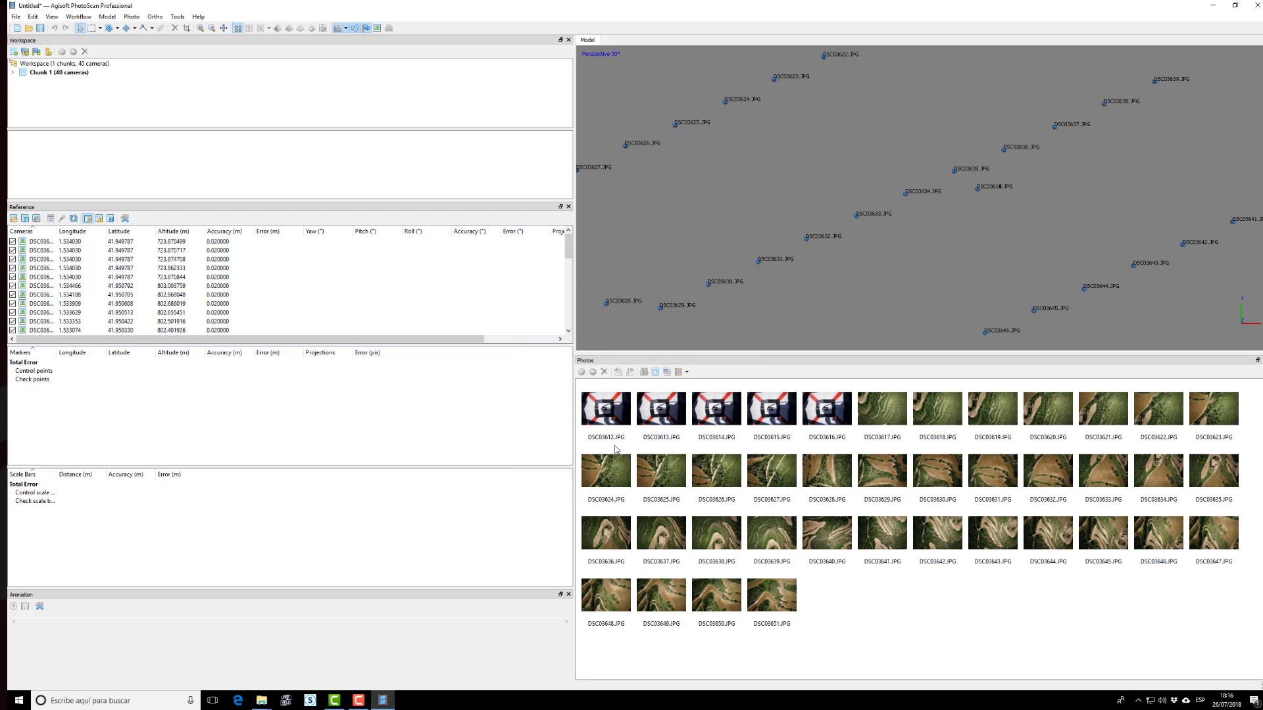
scroll(423, 273, "down", 1)
scroll(423, 273, "down", 1)
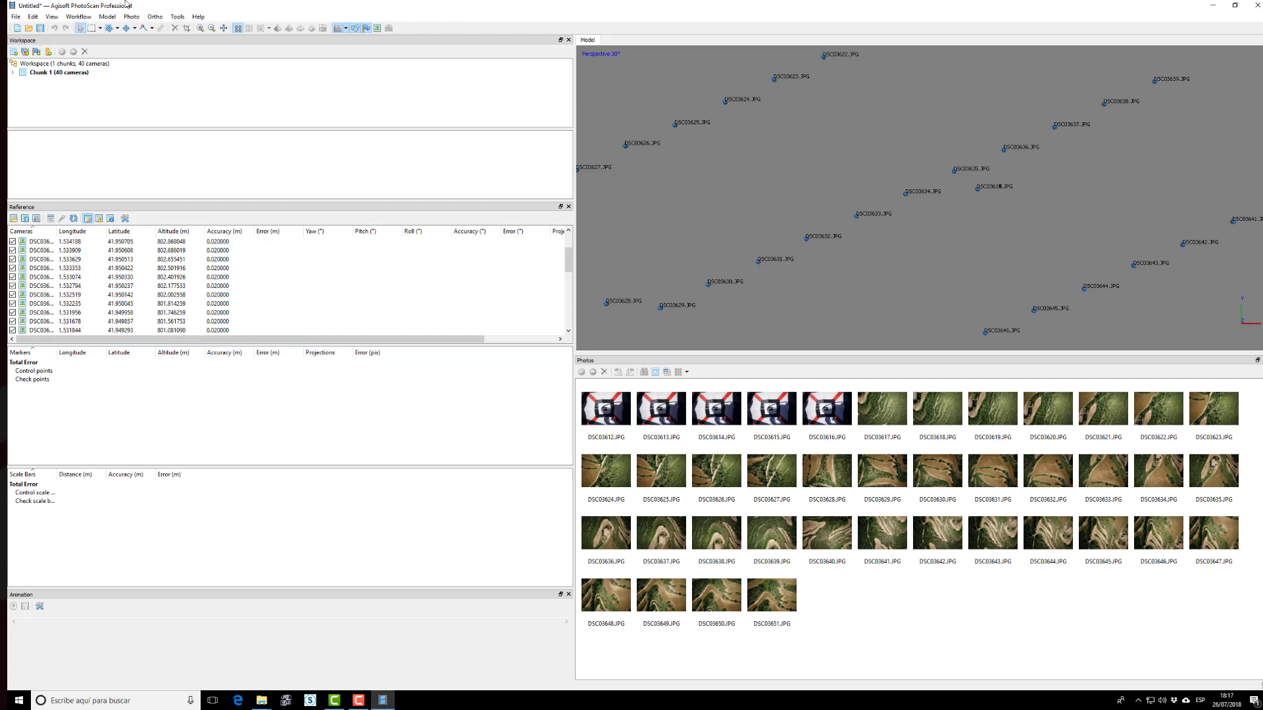
Step: Fix the camera calibration and load the Sony A7RII Voigtländer 15mm .xml from DROBIT Example > IMAGES
left_click(178, 17)
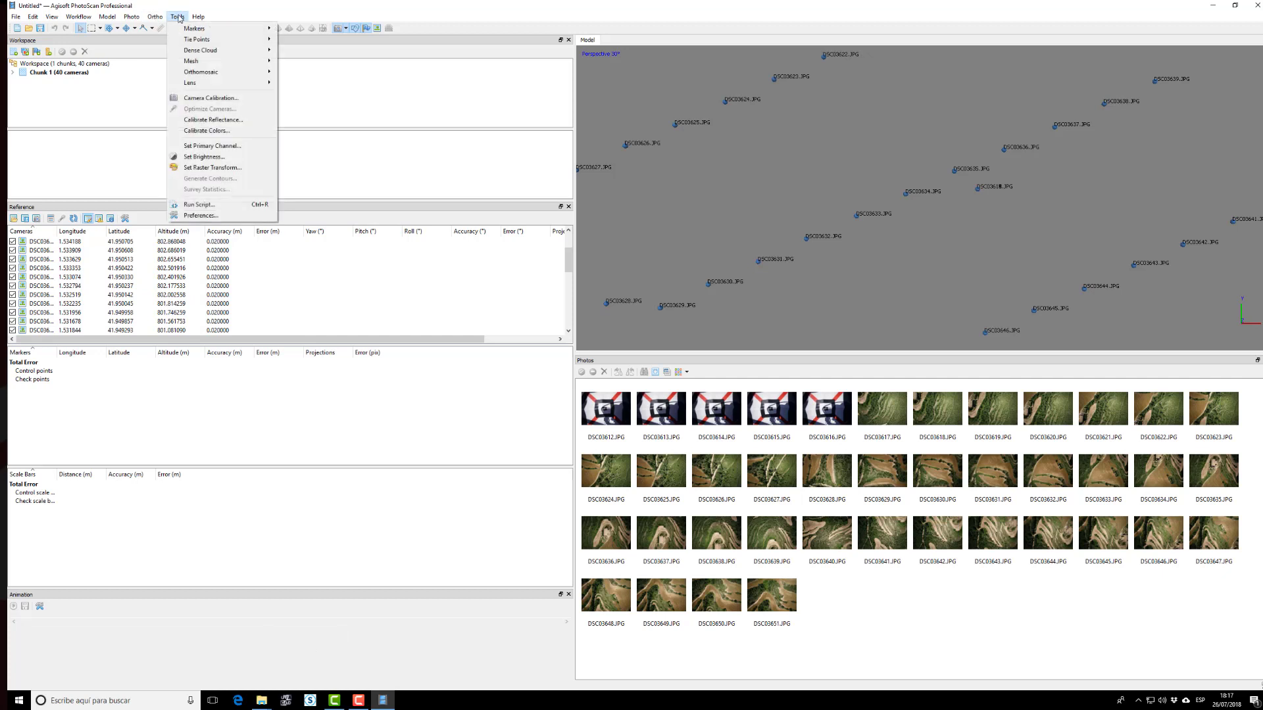
left_click(191, 97)
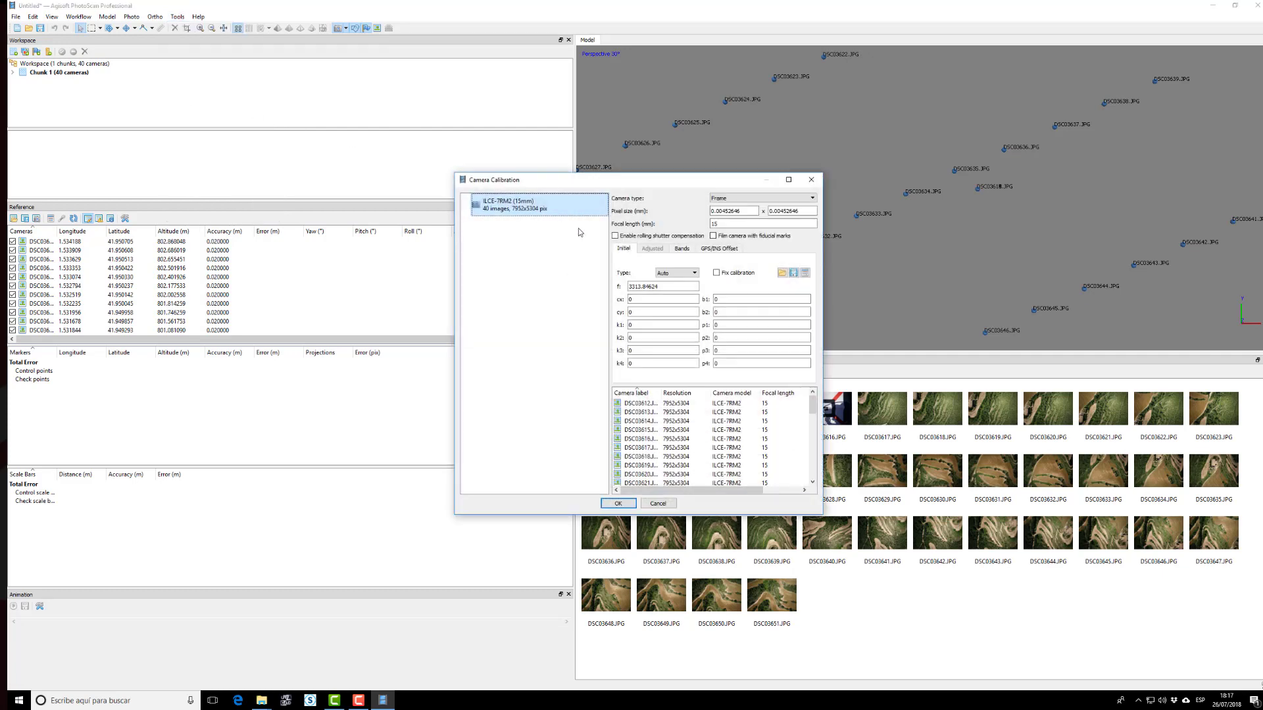
left_click(716, 273)
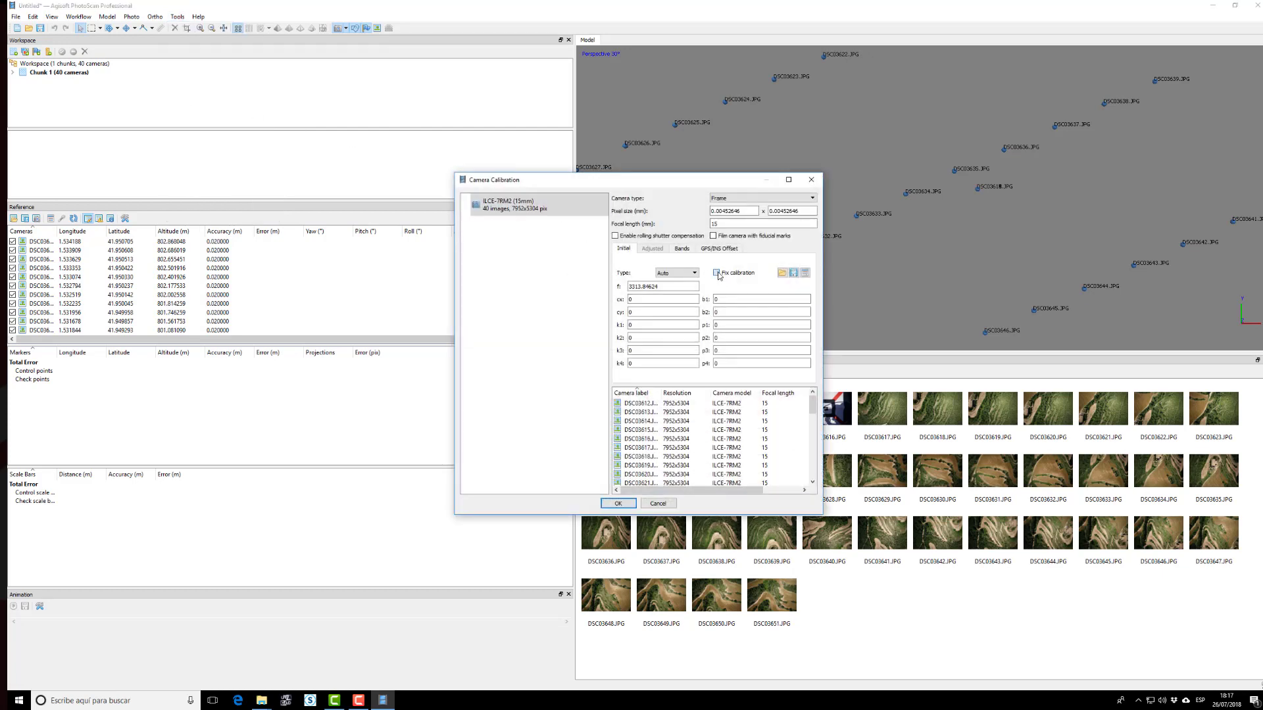
left_click(781, 273)
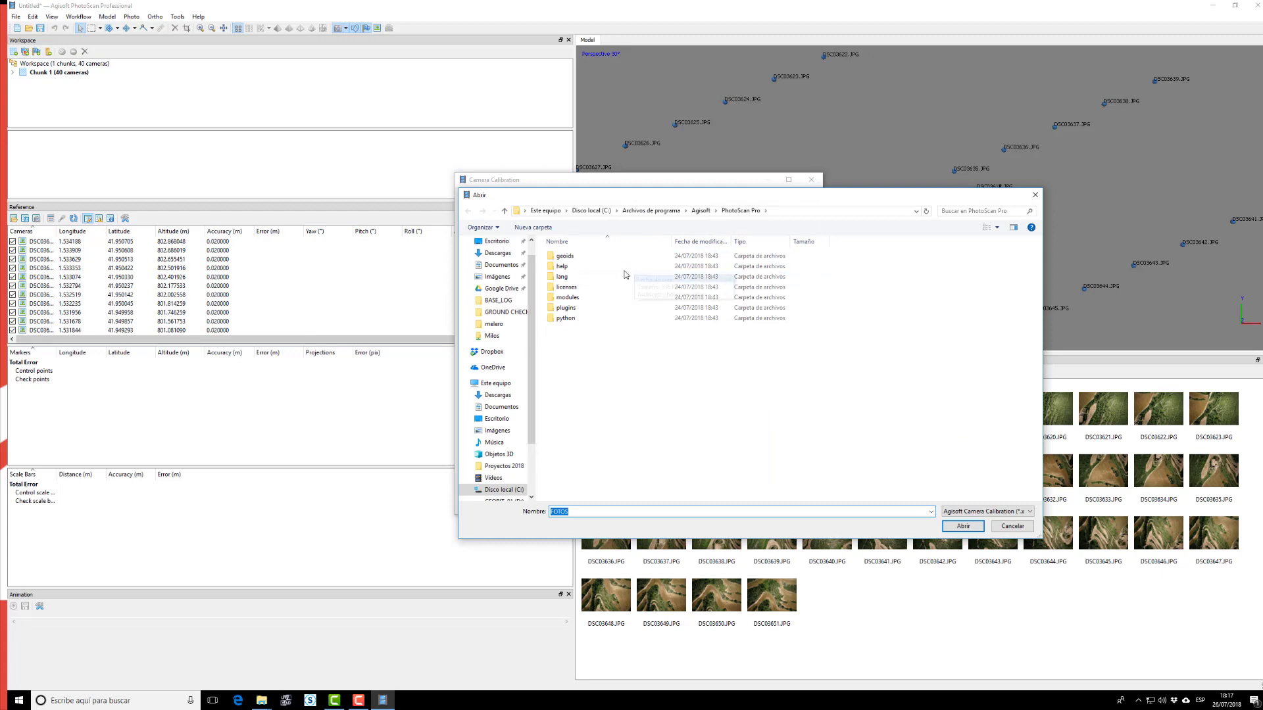
left_click(497, 241)
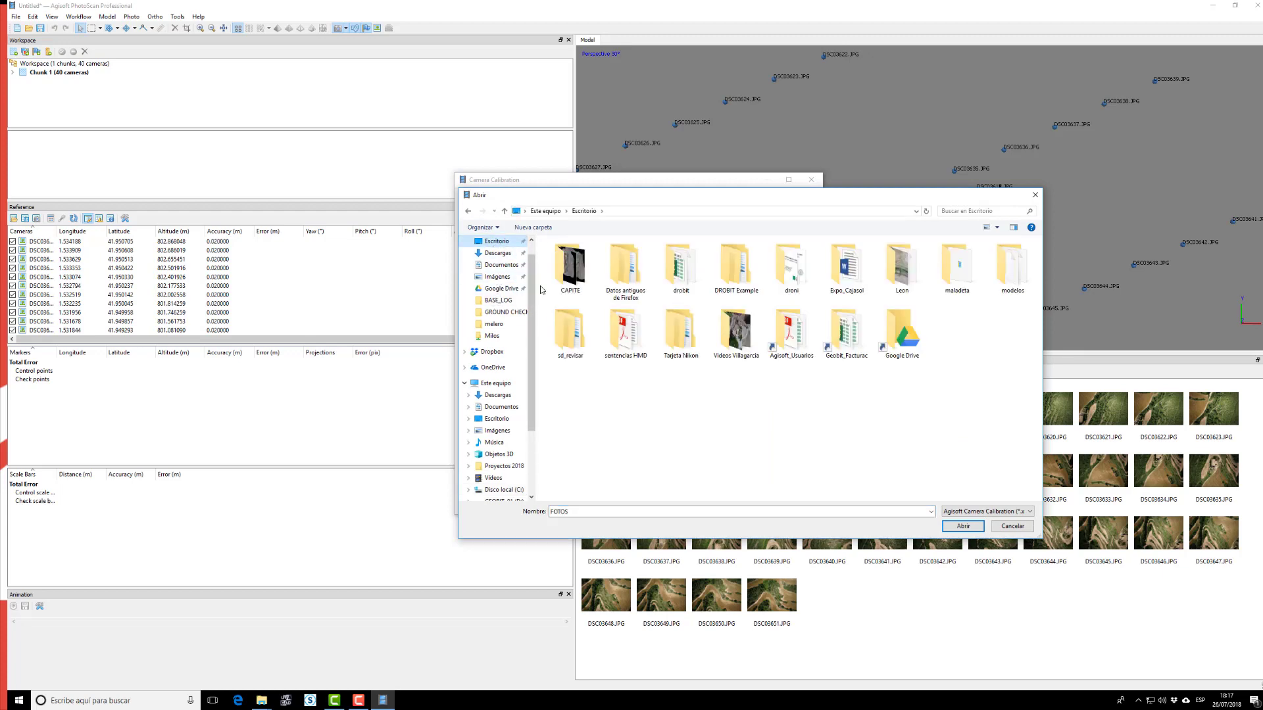
double_click(737, 267)
double_click(569, 287)
left_click(574, 270)
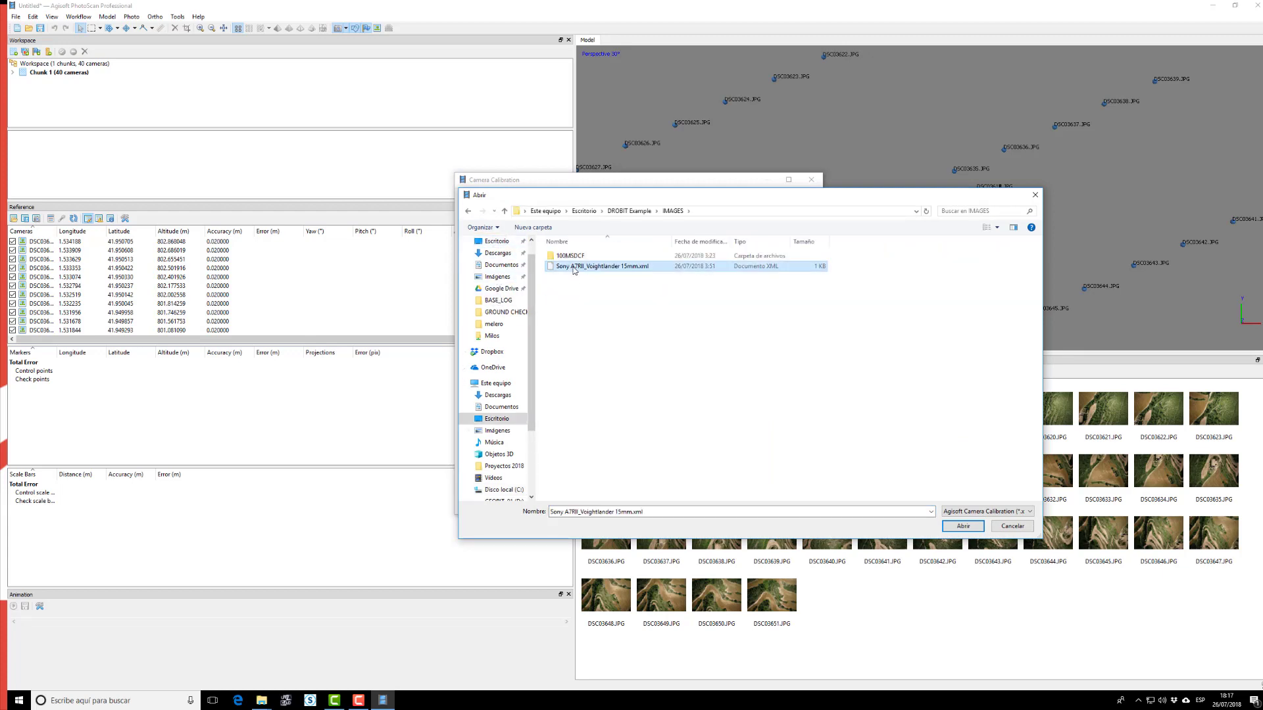
left_click(961, 526)
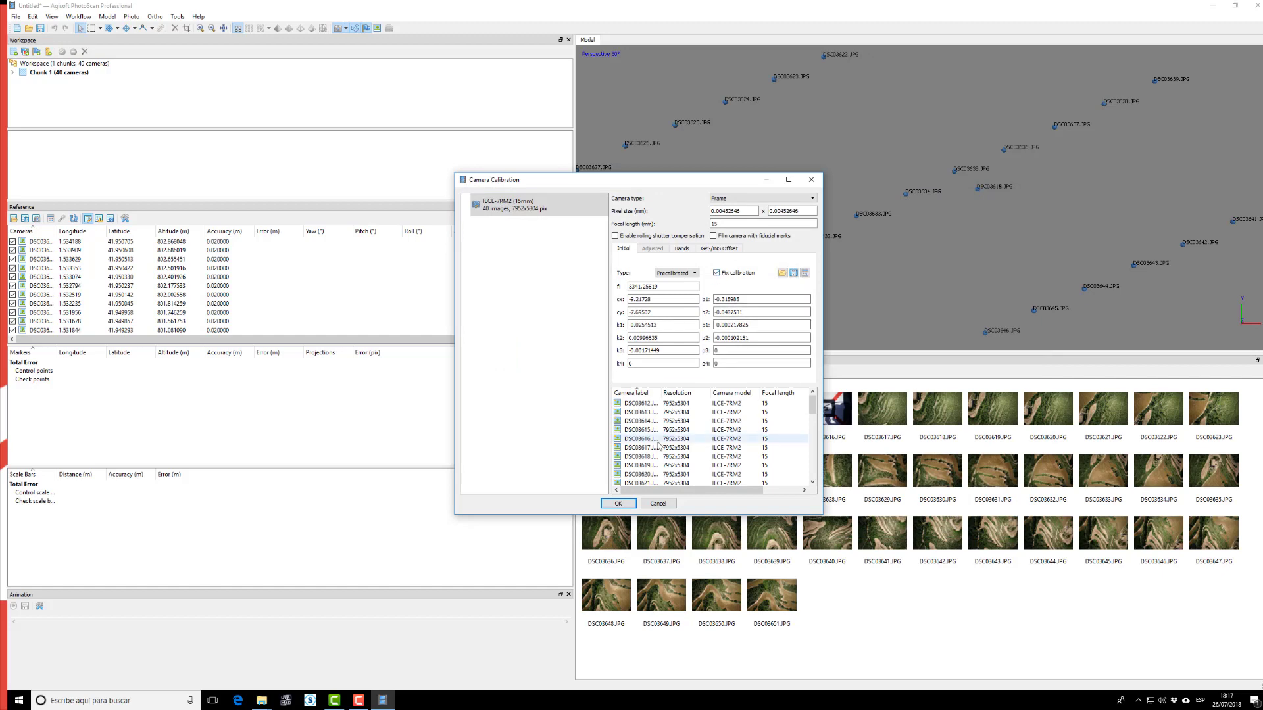
left_click(619, 504)
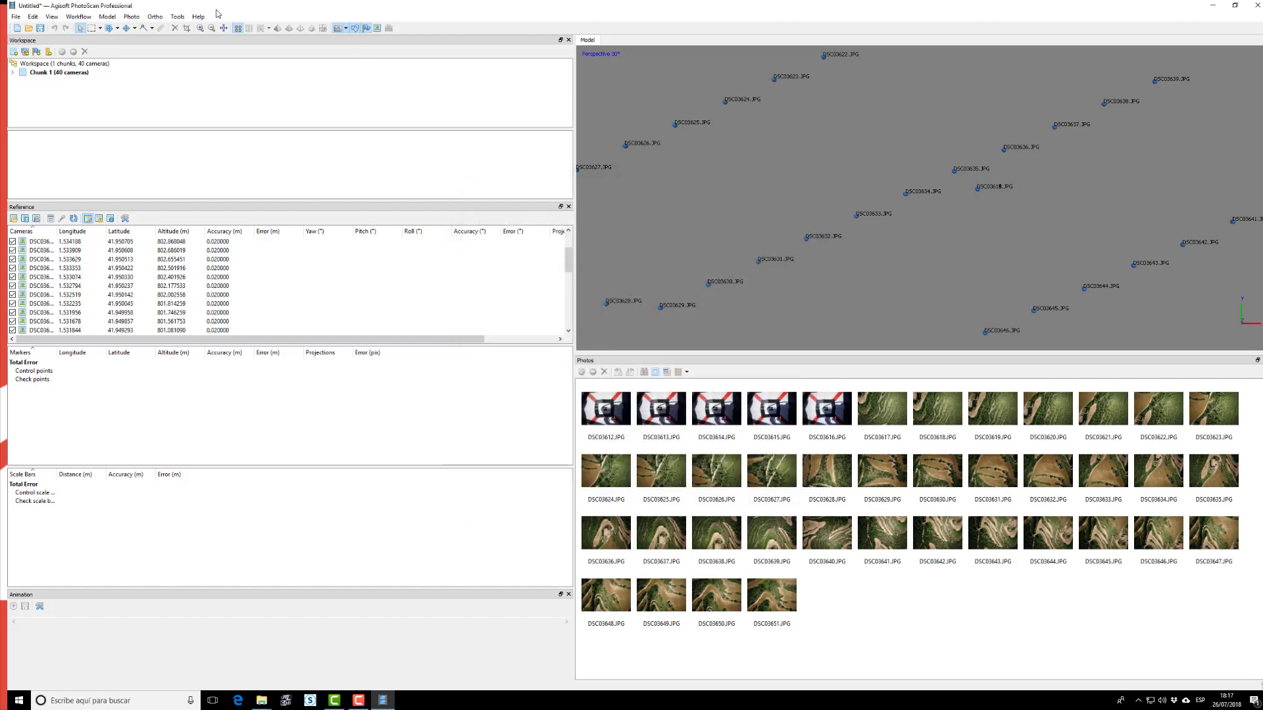
Step: Open Workflow > Align Photos with High accuracy and generic and reference preselection
left_click(85, 19)
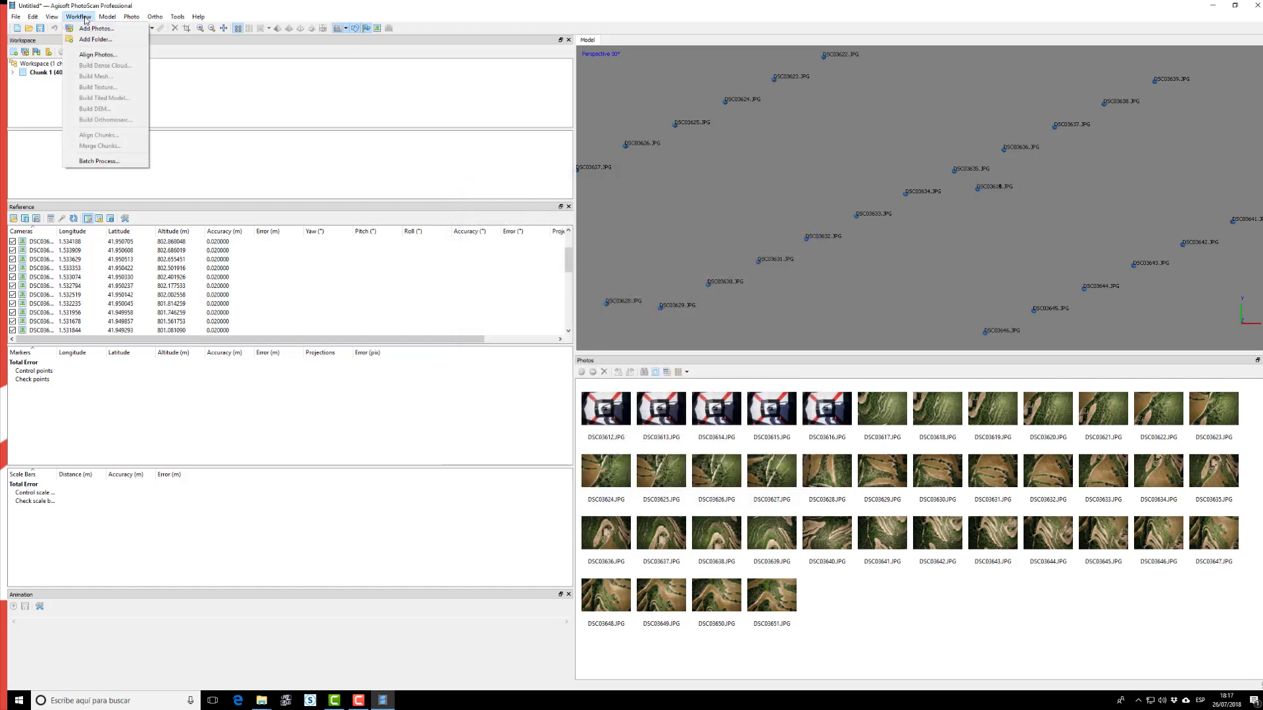
left_click(89, 54)
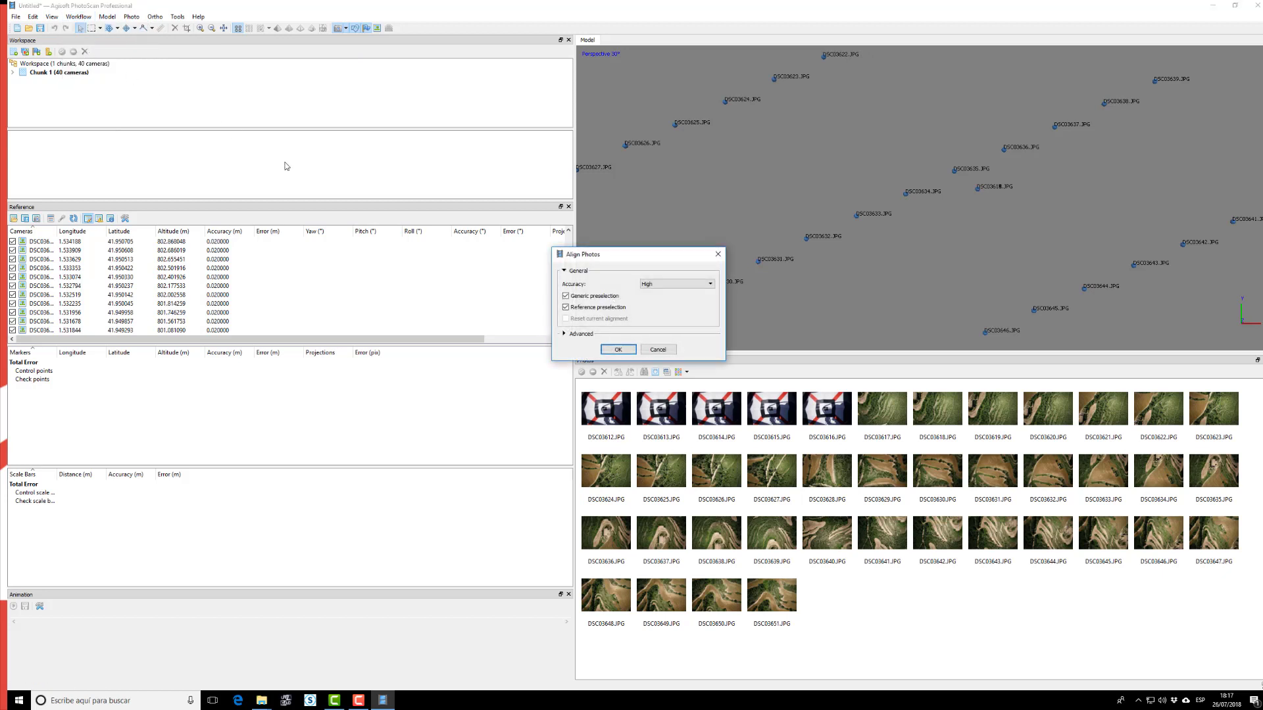